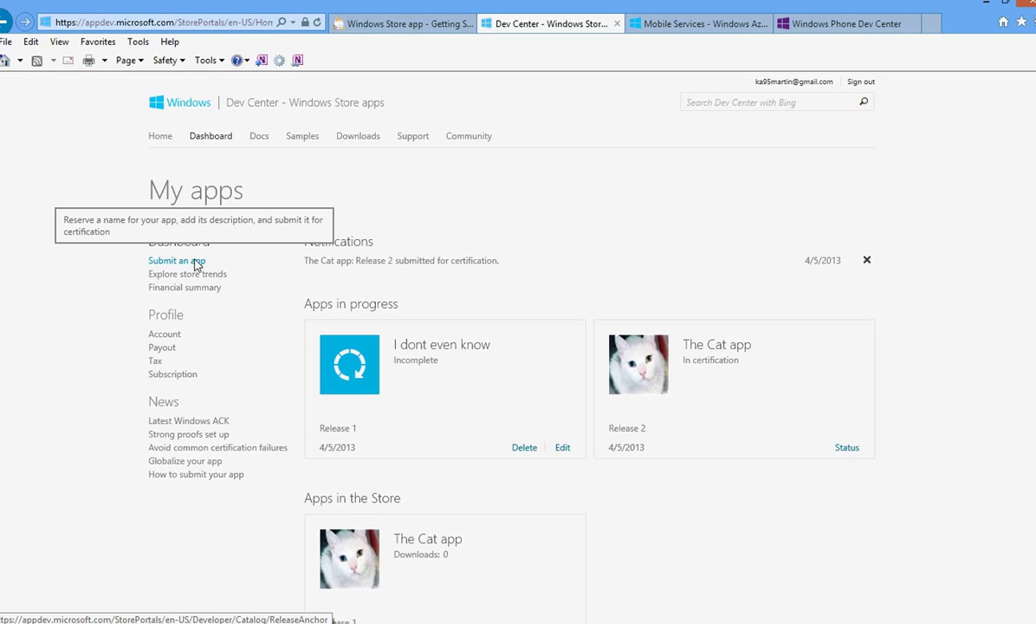
Step: Open the App name page of the I dont even know release and confirm the name is reserved
click(562, 449)
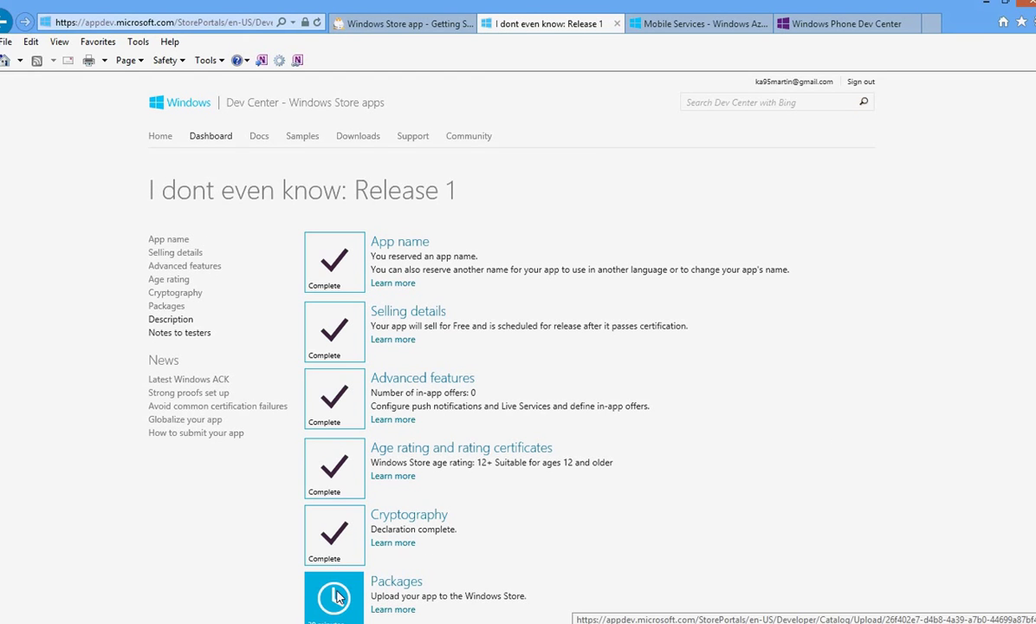
click(414, 246)
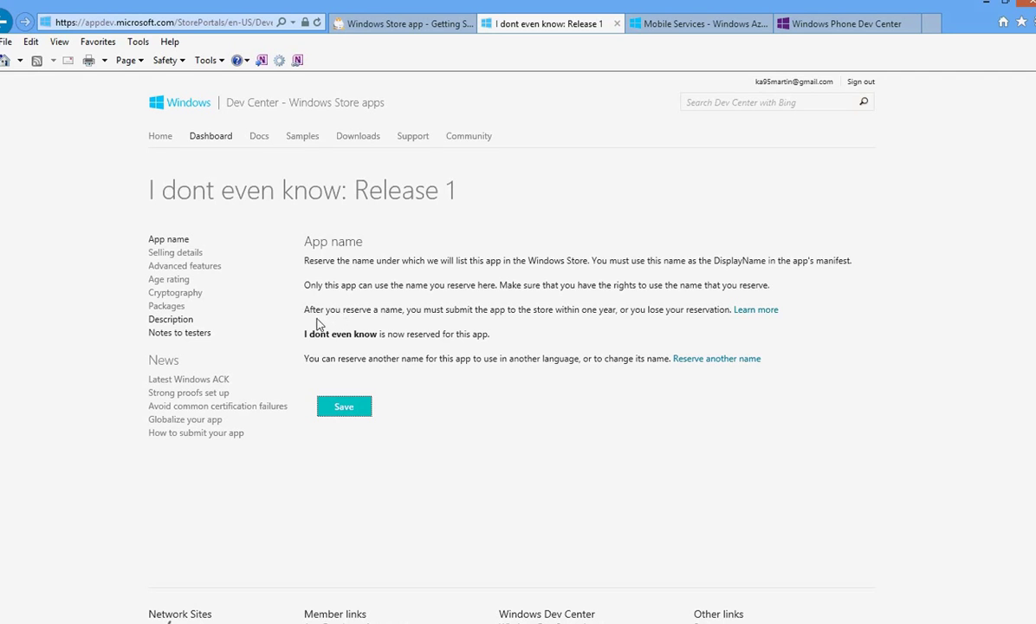
drag(303, 337, 365, 350)
click(569, 415)
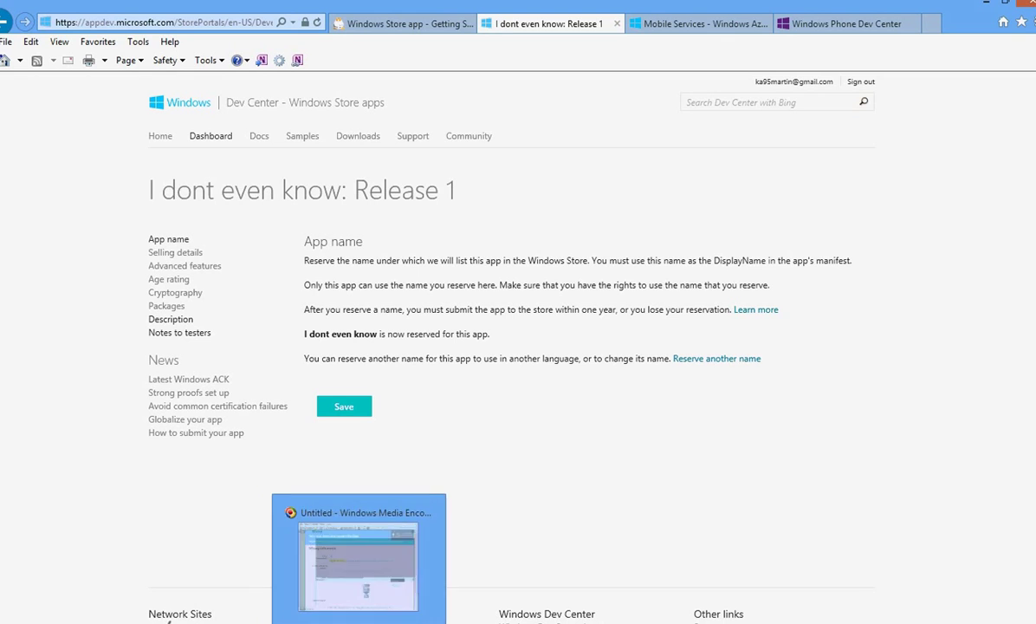
Step: In App14's manifest, review the Application UI tile settings, then return to the Packaging tab
mouse_move(431, 622)
click(431, 554)
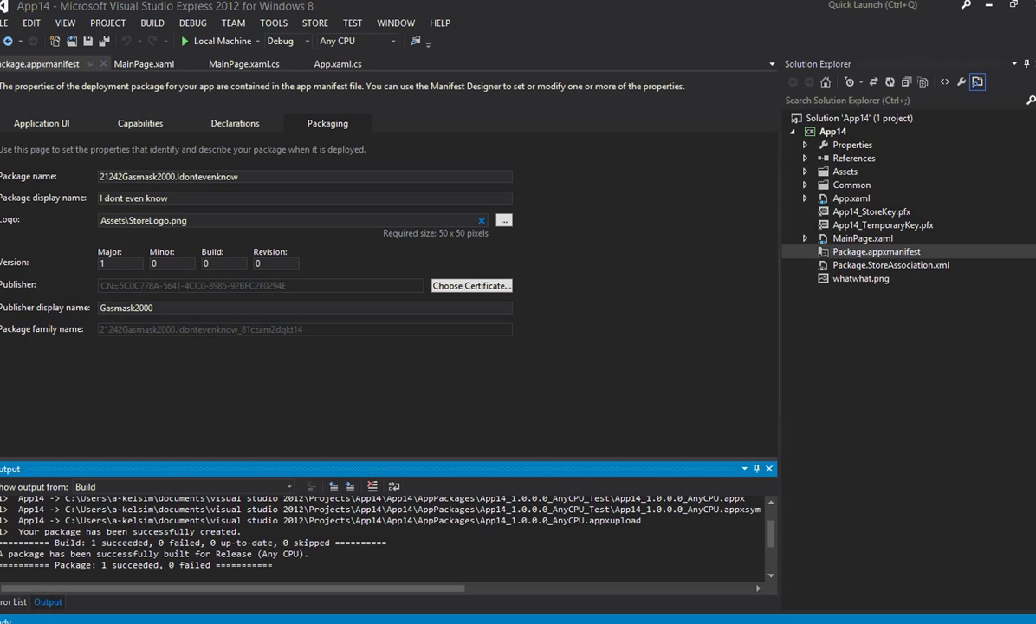
click(41, 124)
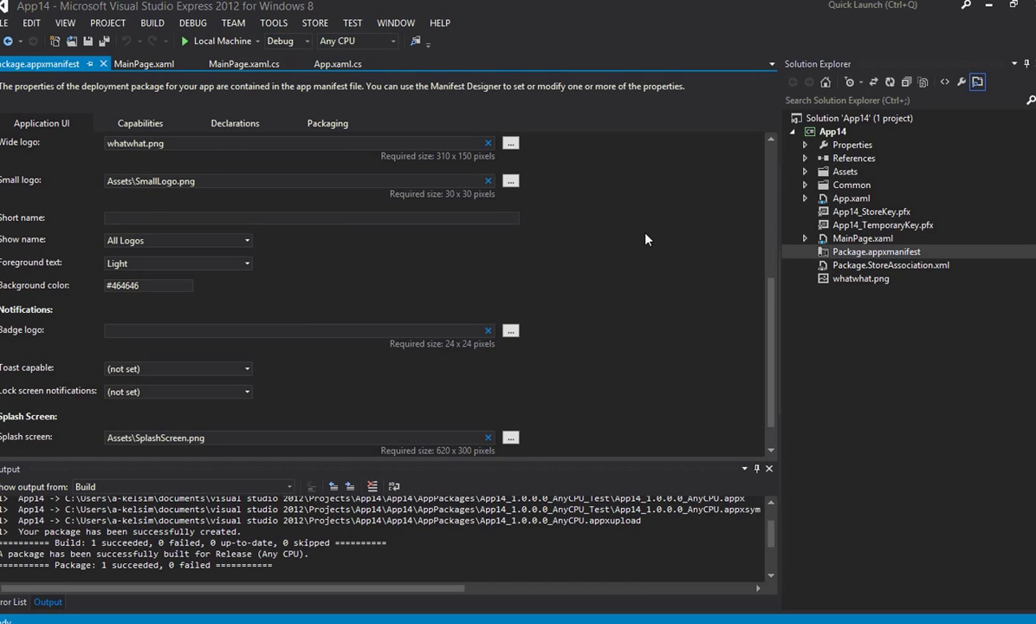
drag(768, 293, 770, 221)
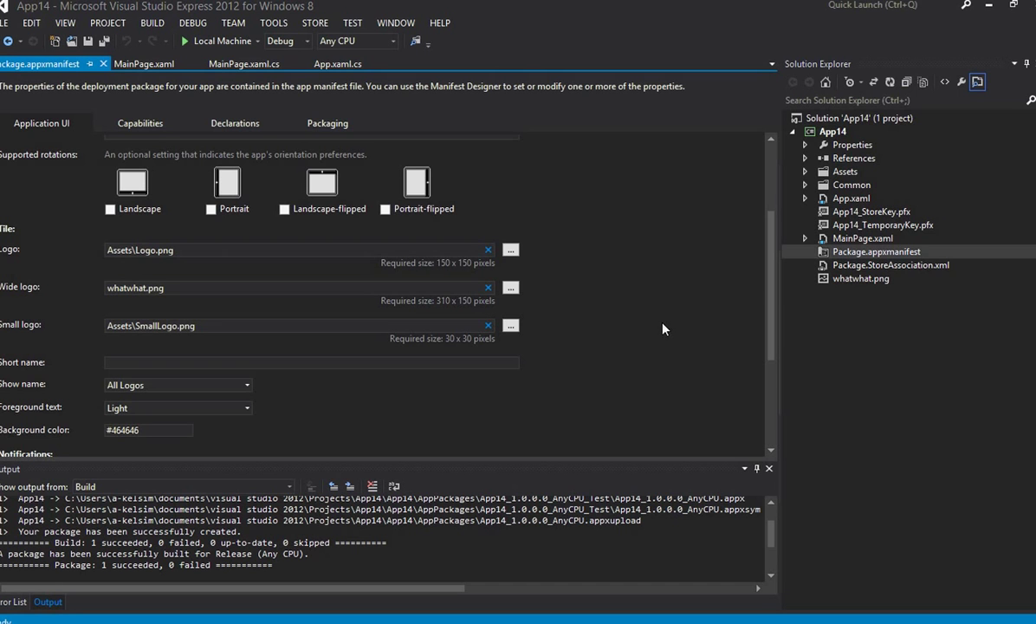
drag(771, 321, 777, 372)
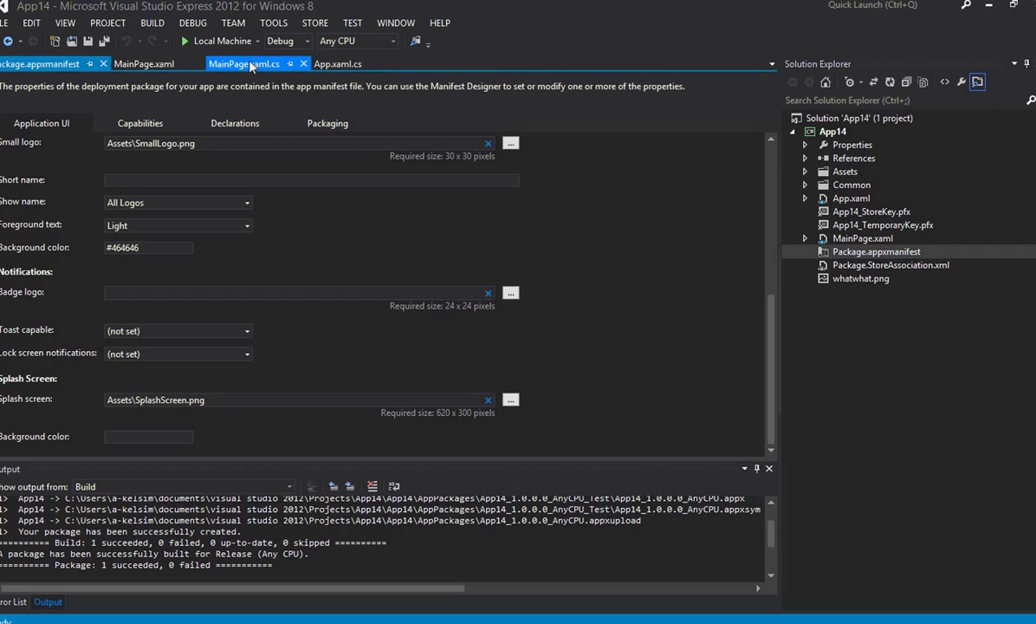
click(340, 128)
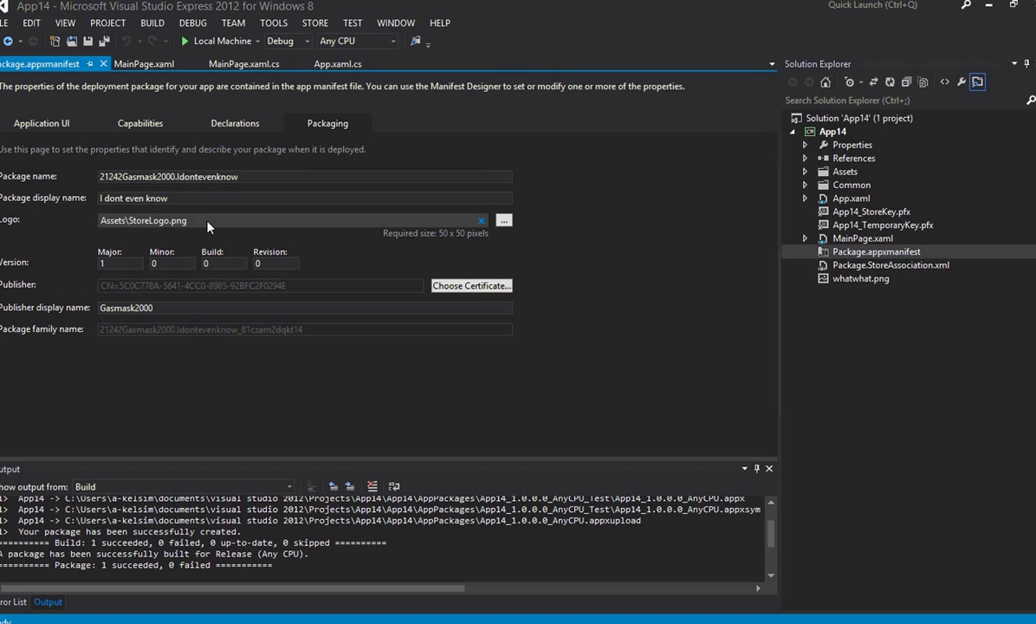
Step: Sign the App14 manifest with a certificate picked from the certificate store
click(468, 285)
click(435, 334)
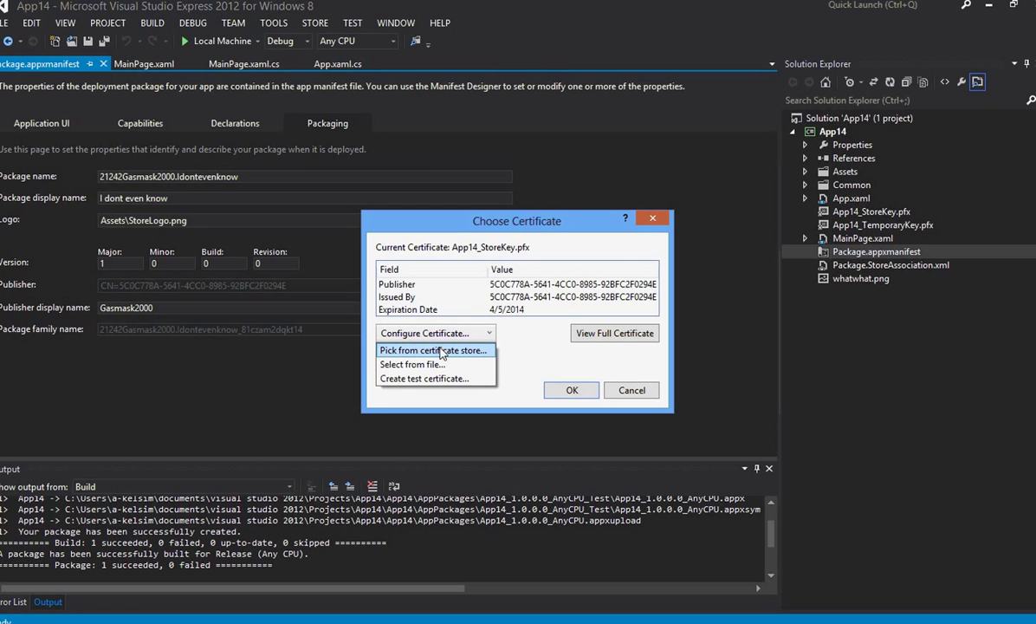
click(440, 351)
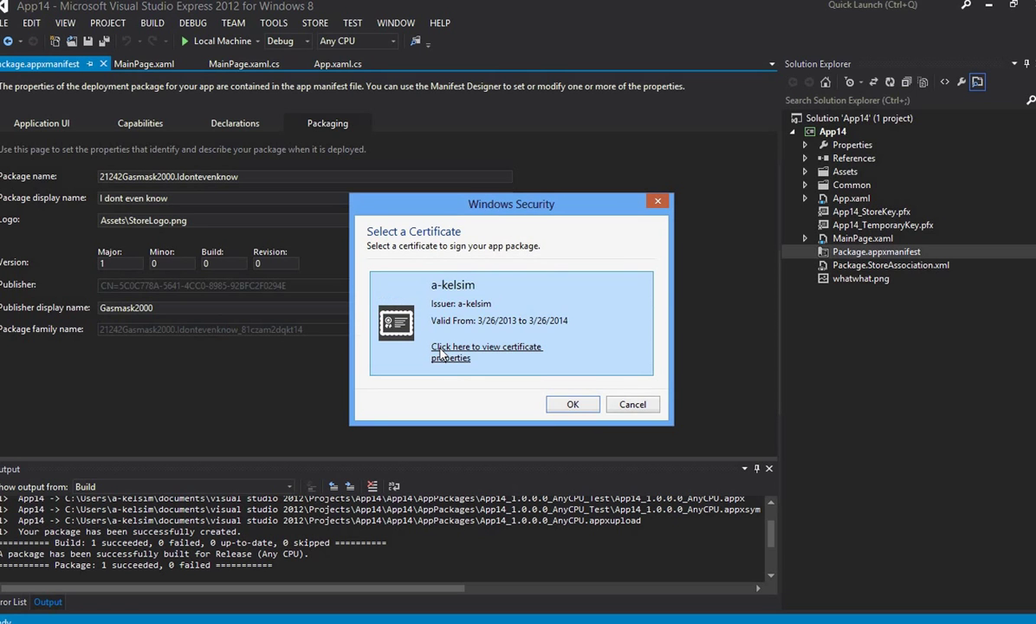
click(568, 405)
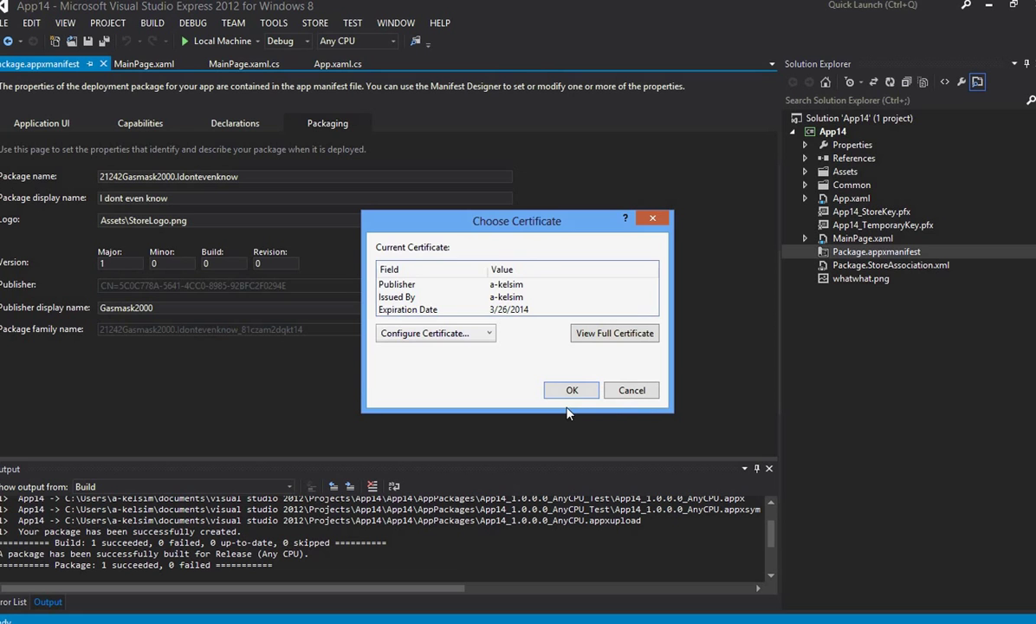
click(571, 389)
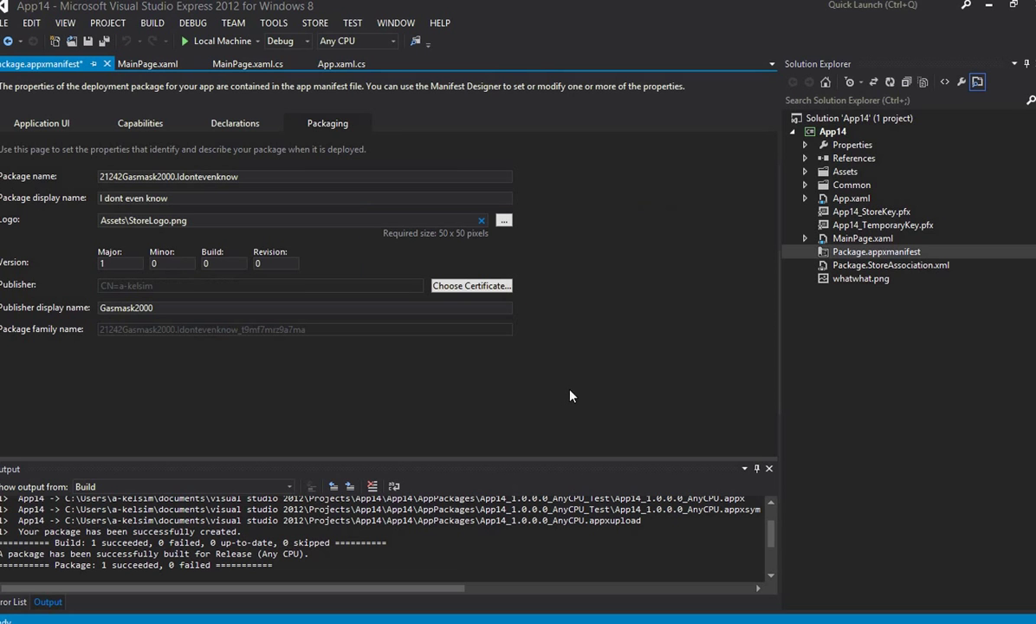
click(315, 23)
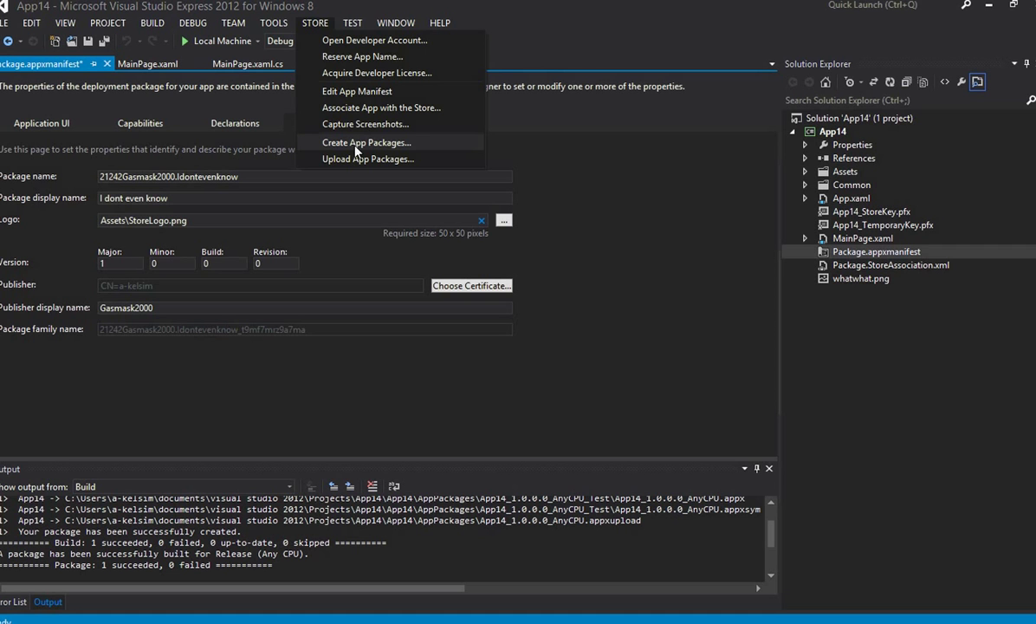
Step: Start Create App Packages and sign in with the Store account e-mail and password
click(355, 145)
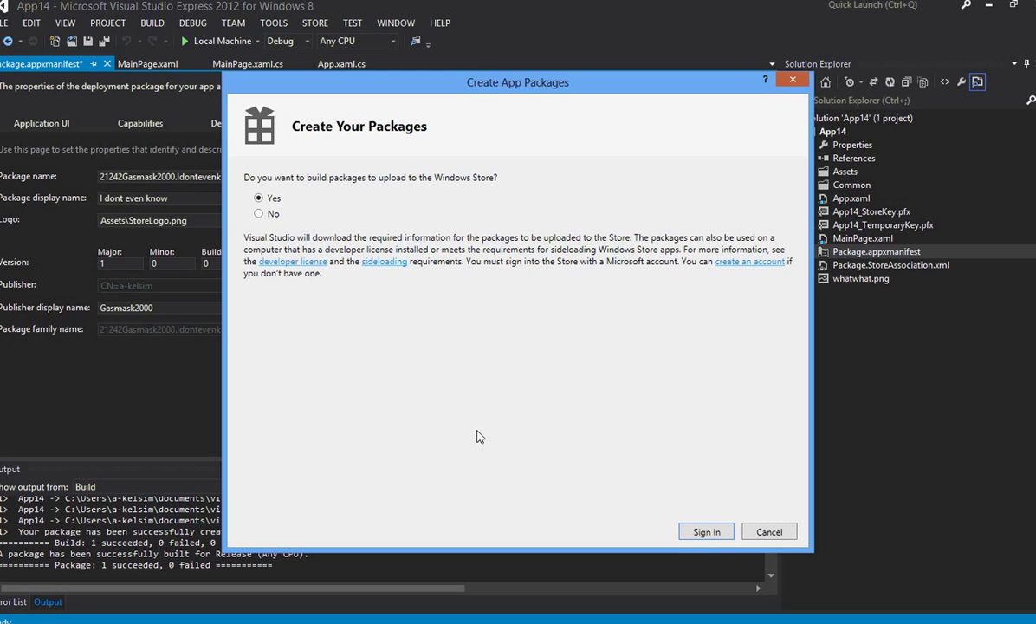
click(702, 534)
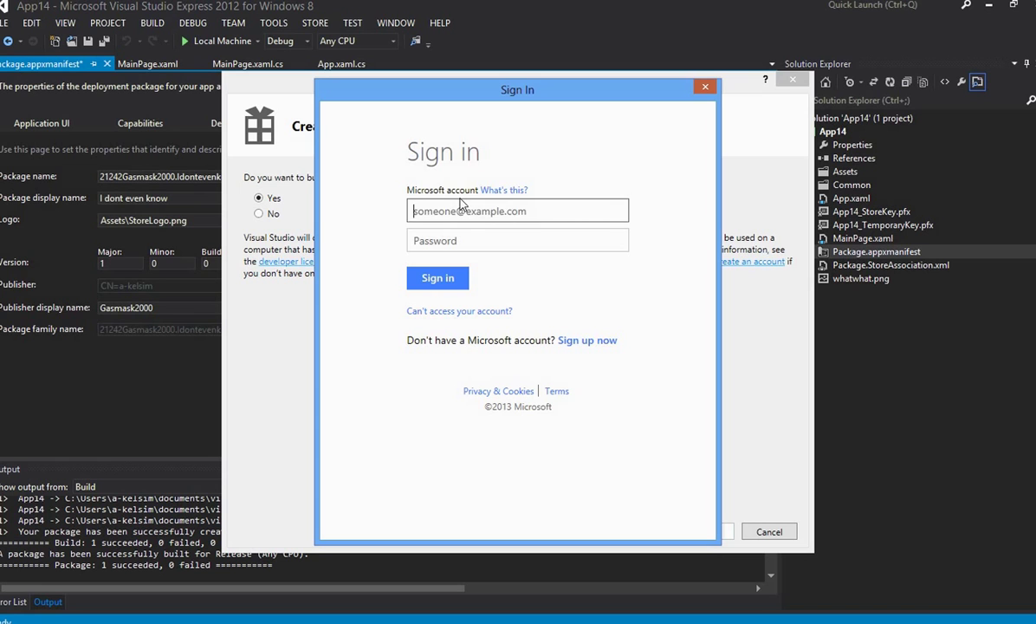
key(Tab)
text(****)
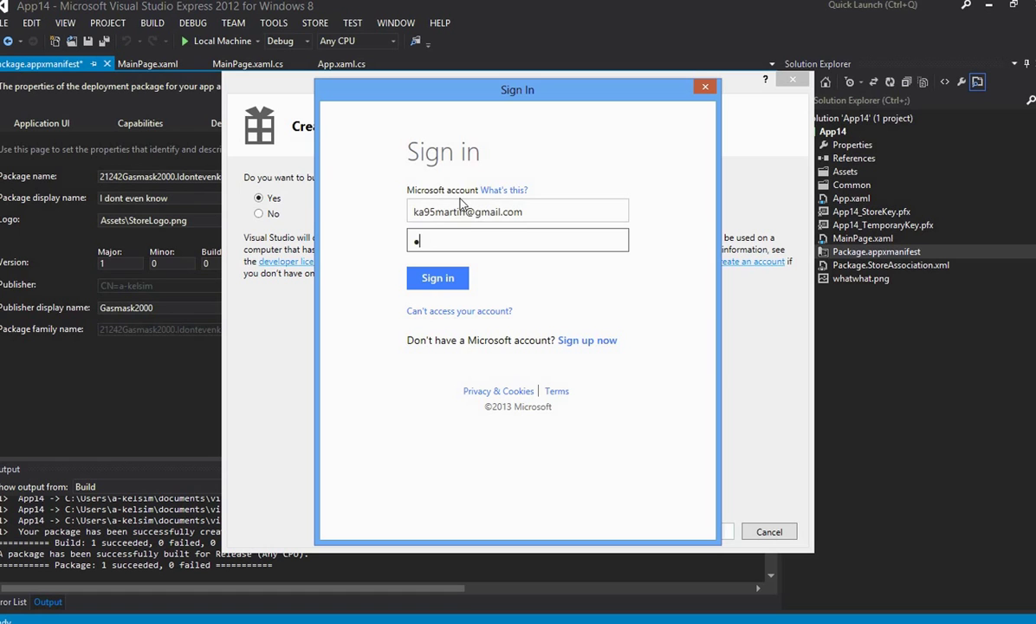
key(BackSpace)
key(BackSpace)
key(BackSpace)
key(BackSpace)
text(**********)
key(Return)
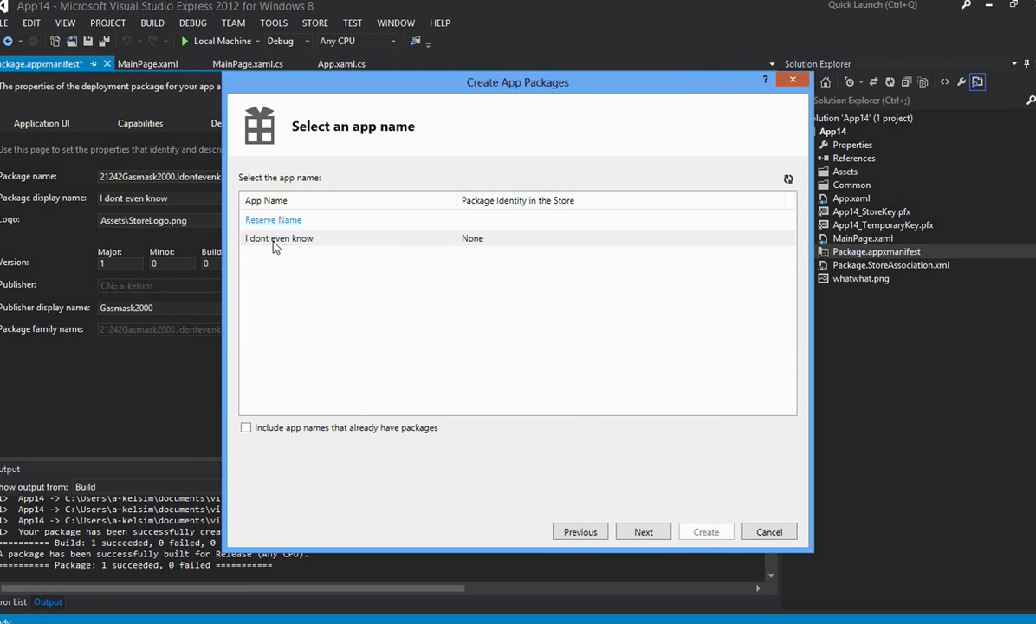
Step: Associate the package with 'I dont even know', build it, and keep the existing store key file
click(276, 245)
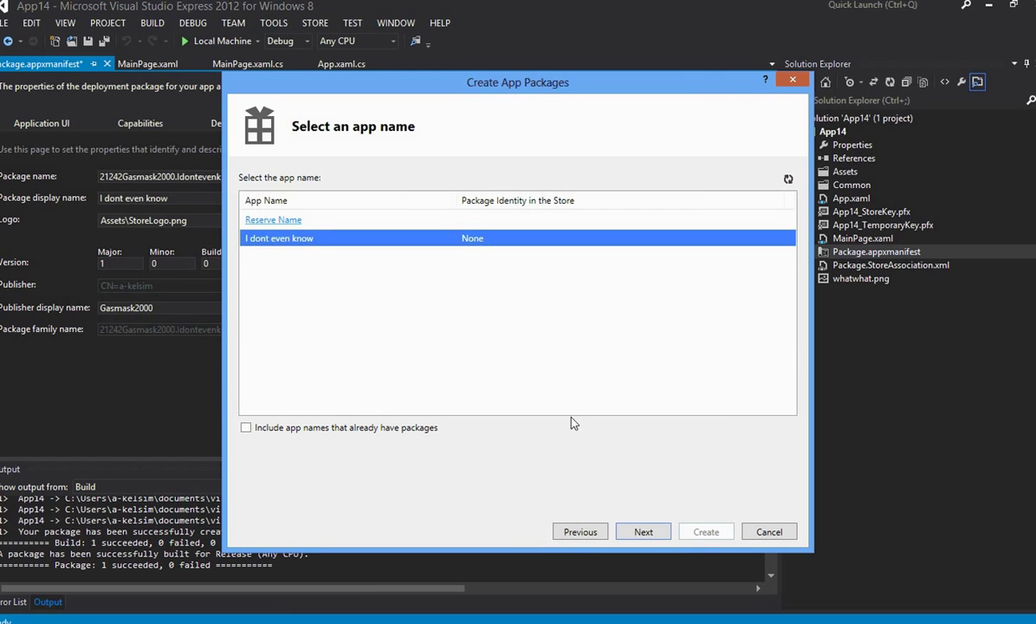
click(639, 535)
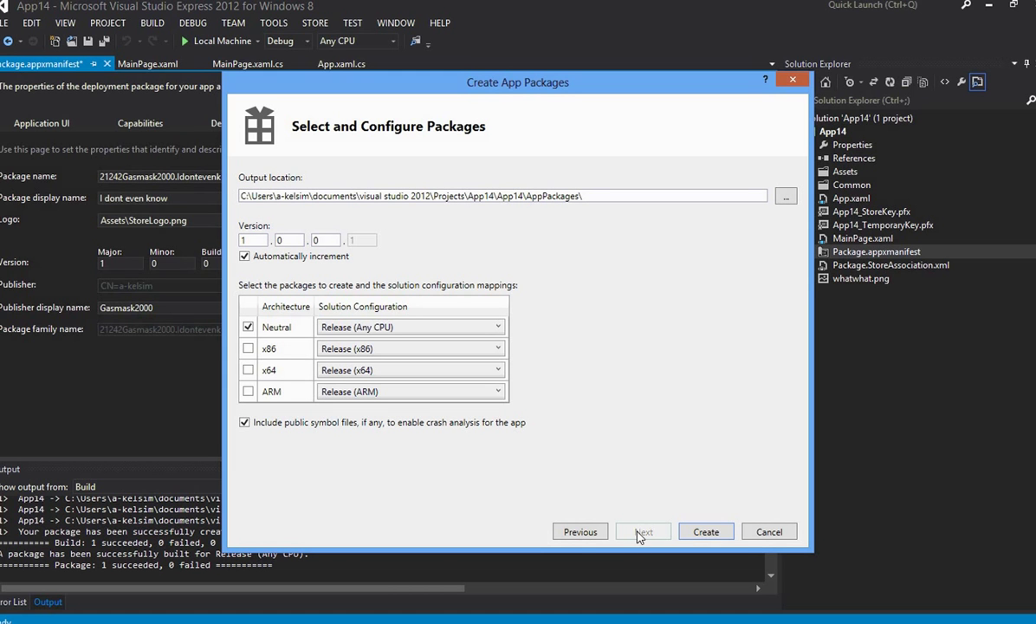
click(706, 533)
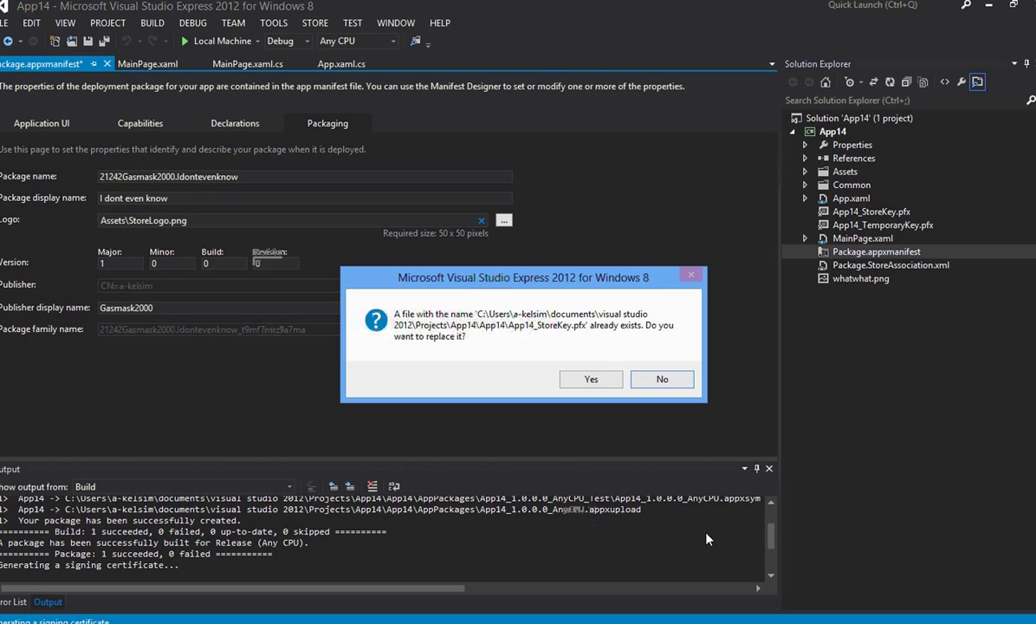
click(657, 383)
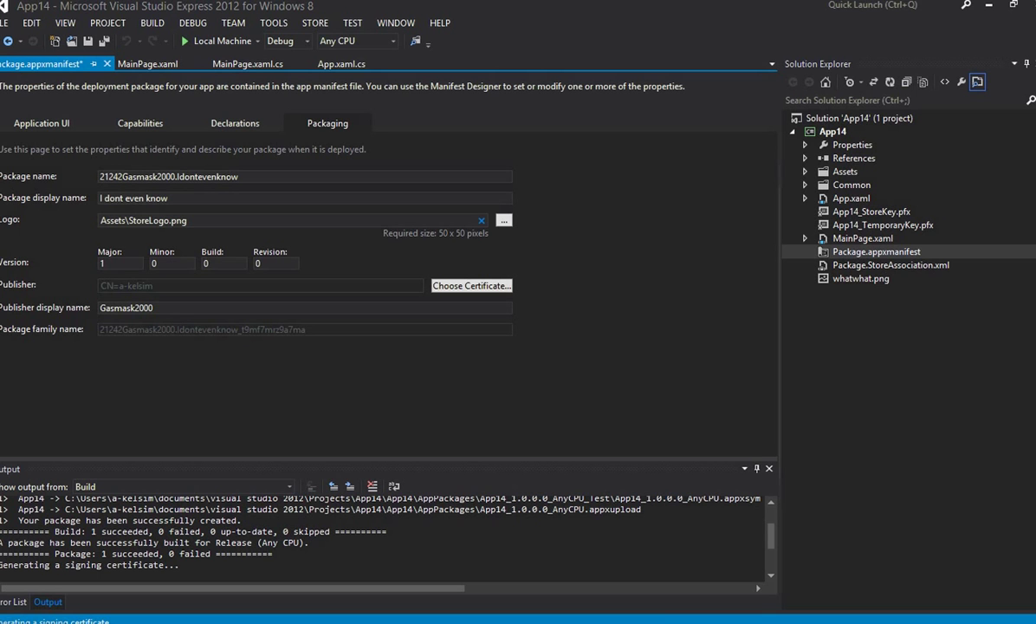
mouse_move(2, 621)
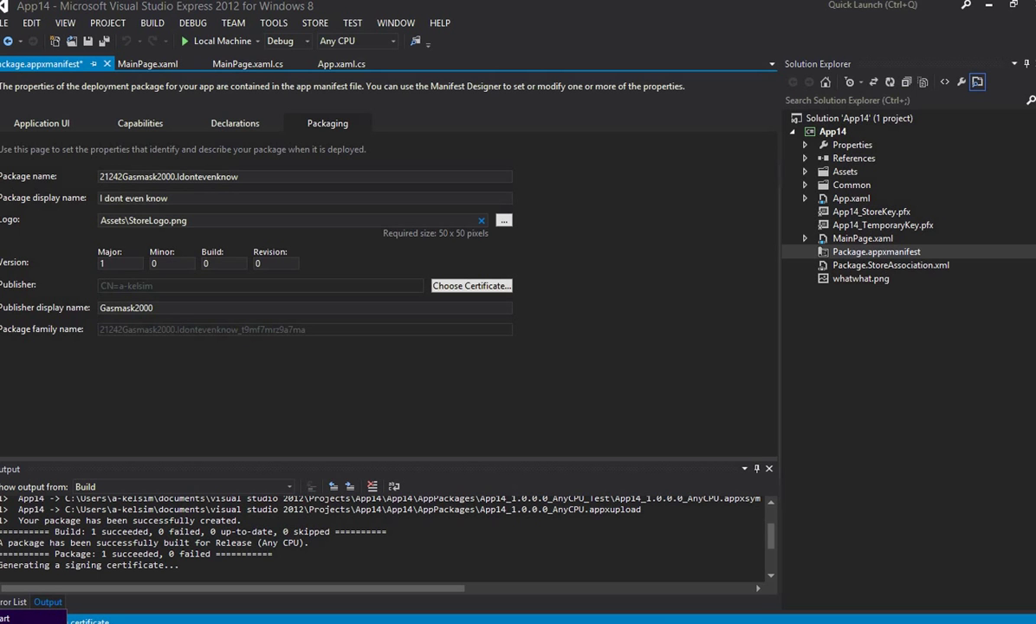
click(2, 620)
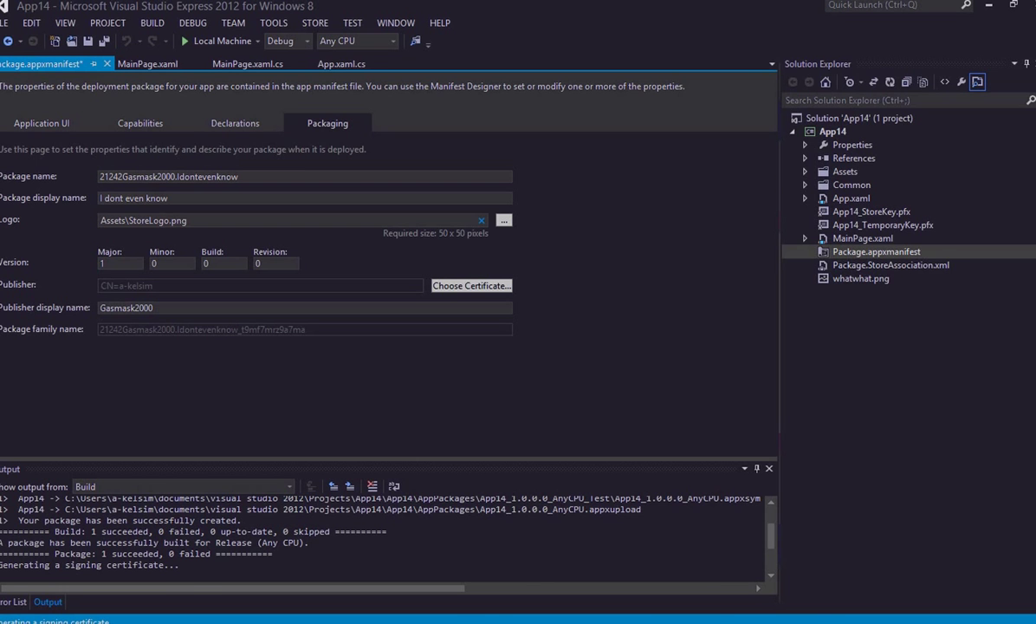
Step: Launch the Windows App Cert Kit tile from the Start screen
key(Right)
key(Right)
key(Right)
key(Right)
key(Right)
key(Right)
key(Right)
key(Right)
key(Right)
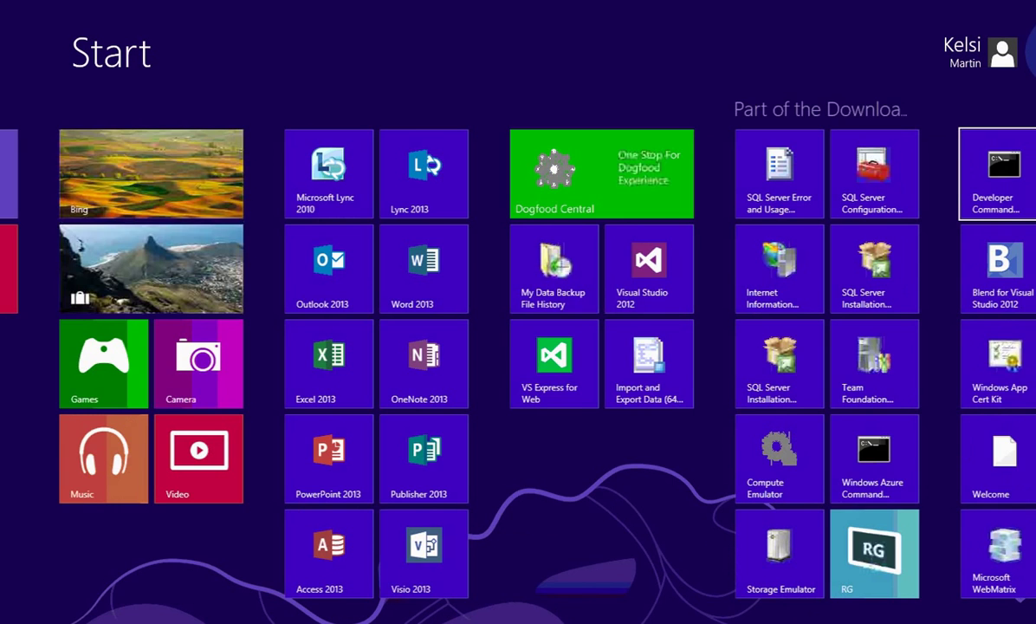
key(Right)
key(Right)
key(Right)
key(Down)
key(Down)
key(Left)
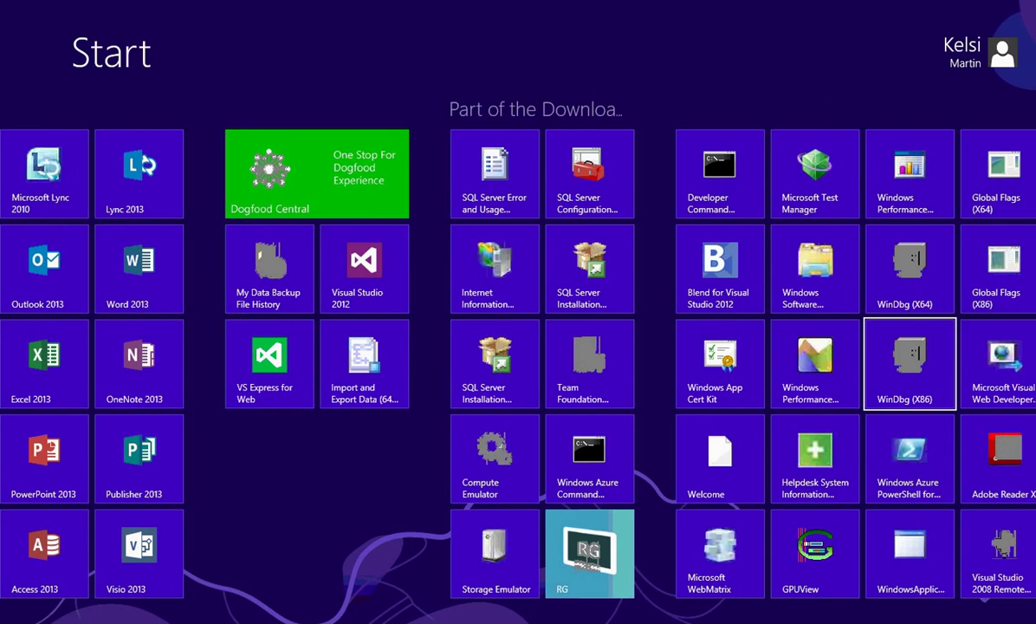
key(Left)
key(Left)
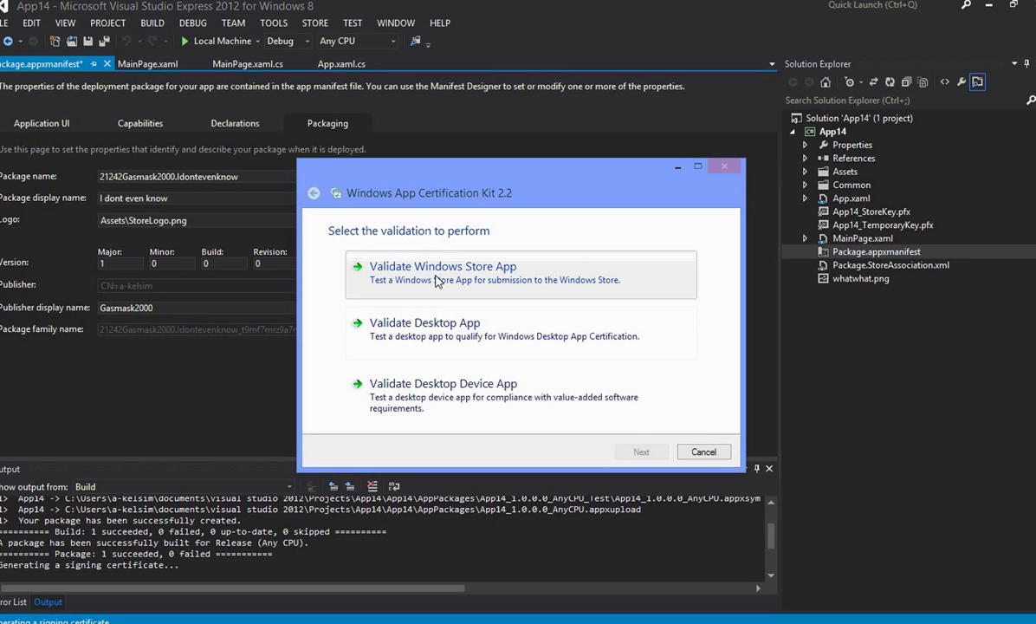
Step: Choose Validate Windows Store App to list the installed apps
click(437, 282)
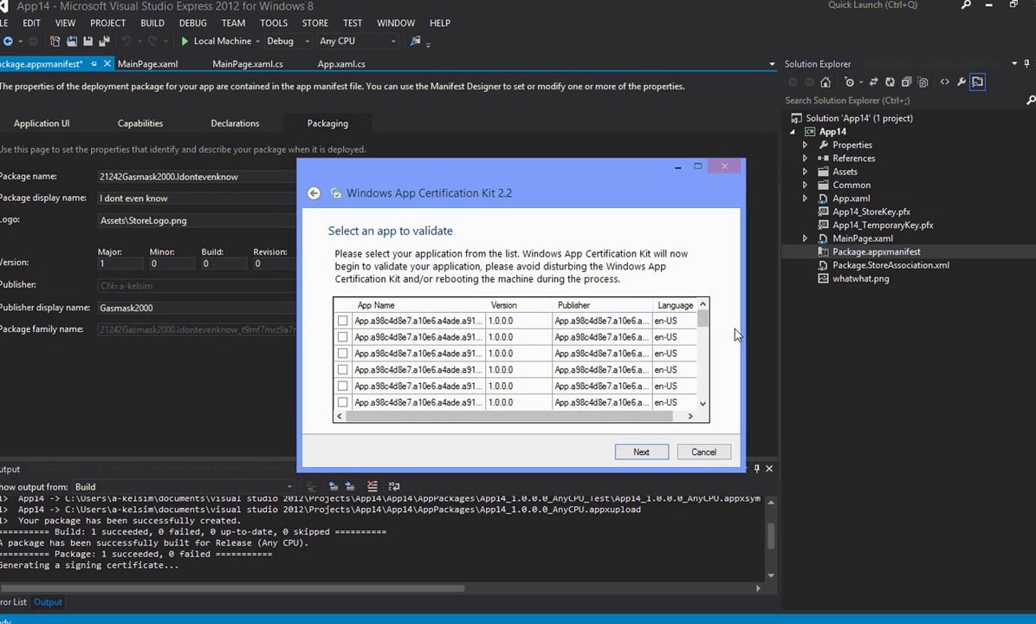
Step: Tick App3 in the app list, start its validation, then cancel the run
drag(702, 324, 699, 346)
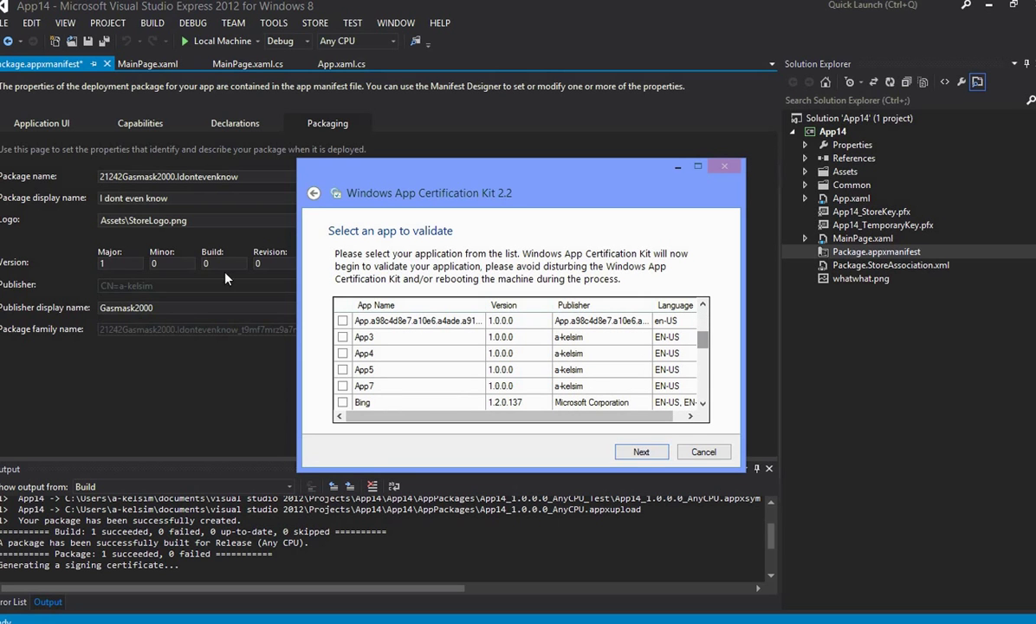
click(344, 338)
click(641, 450)
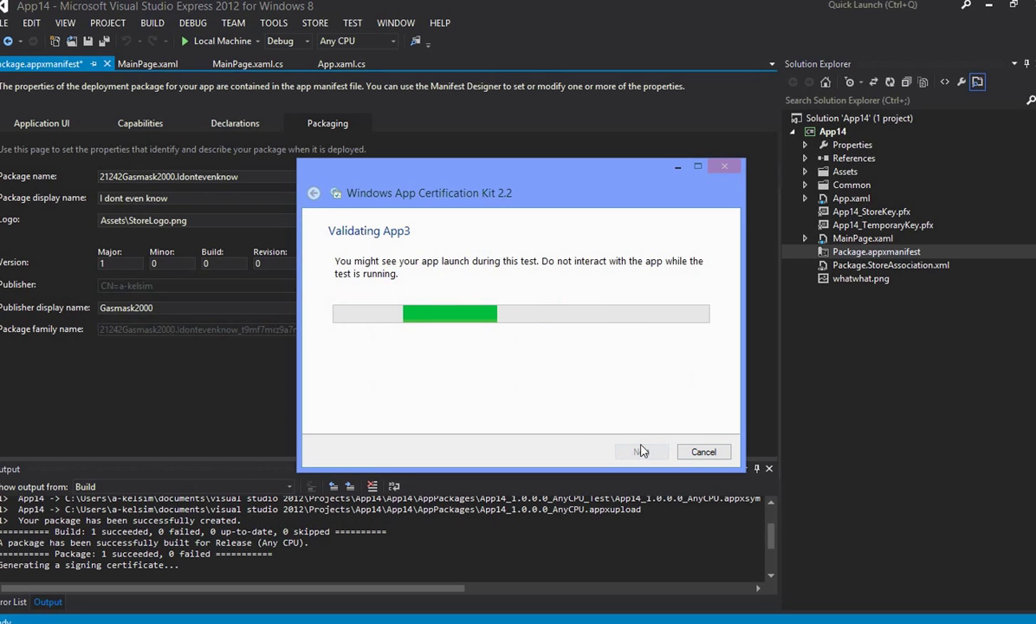
click(704, 451)
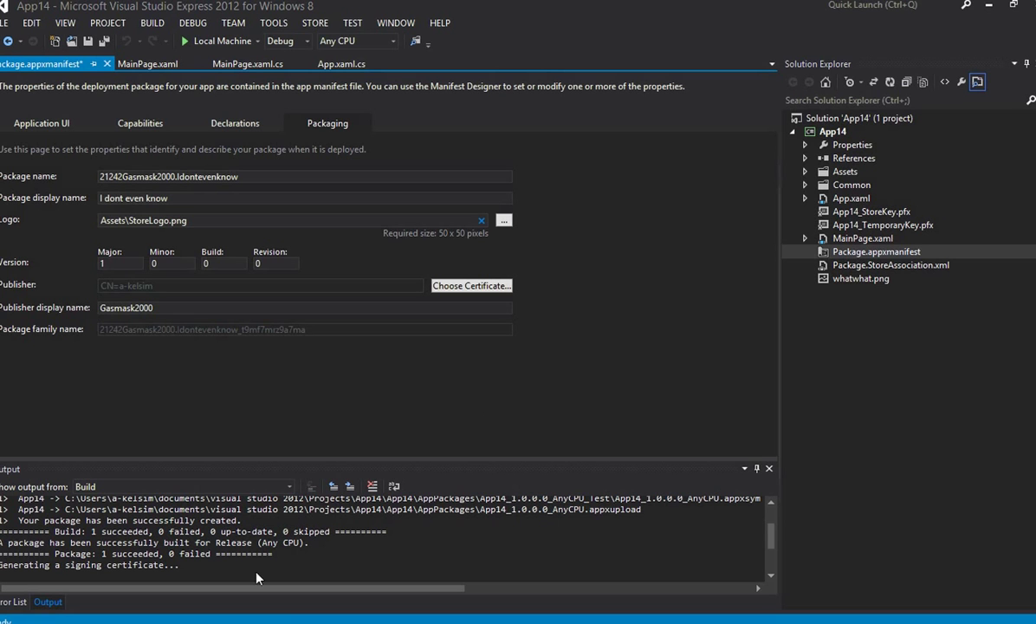
mouse_move(202, 622)
click(887, 596)
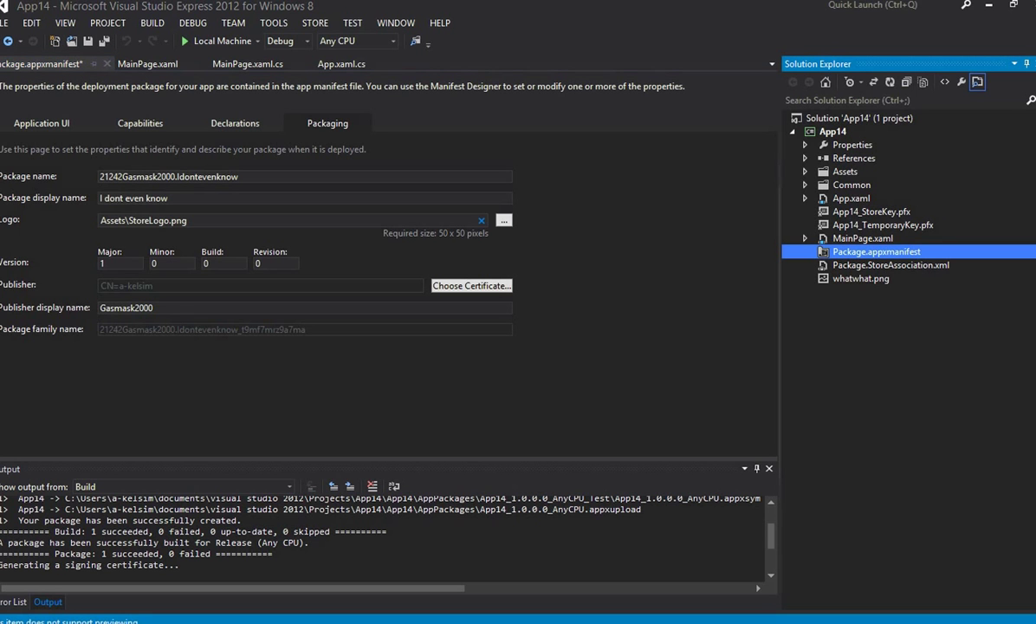
Step: From the Dev Center dashboard, edit I dont even know Release 1 and open its Packages page
mouse_move(322, 621)
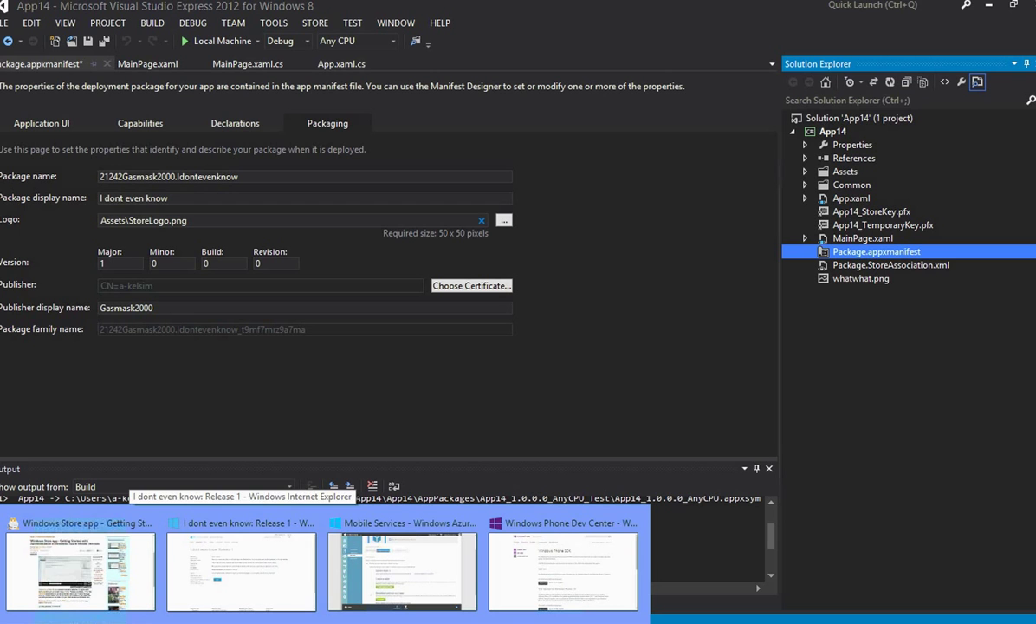
mouse_move(528, 612)
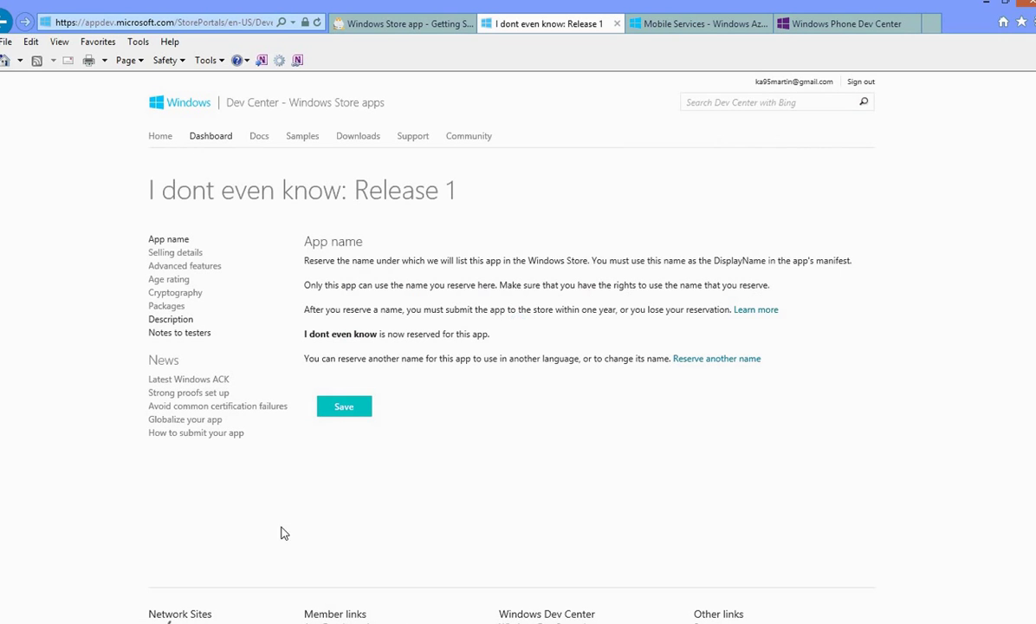
click(212, 136)
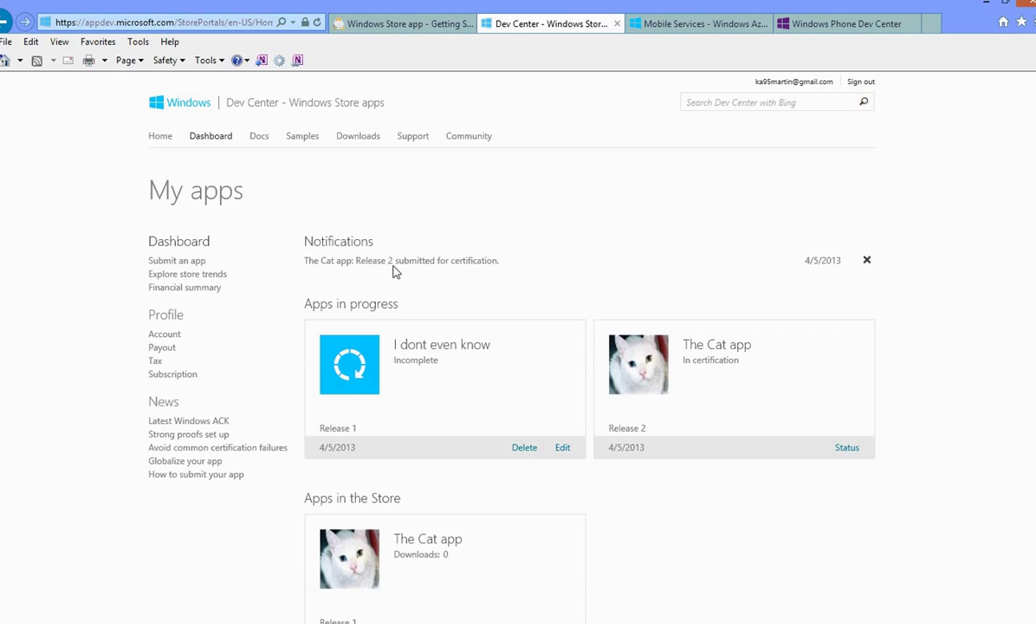
click(563, 448)
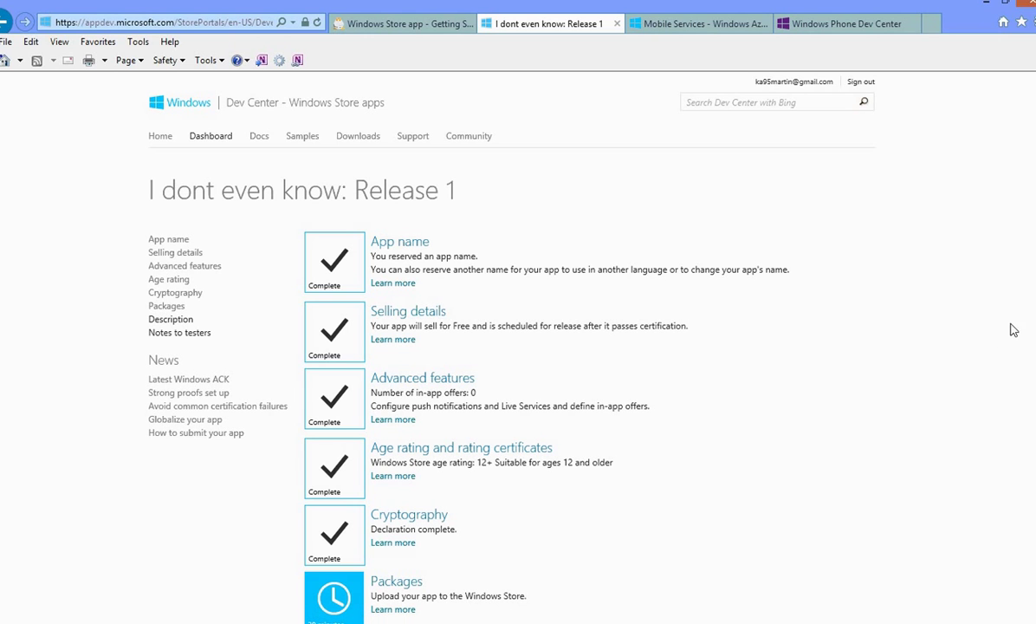
scroll(518, 347, down, 5)
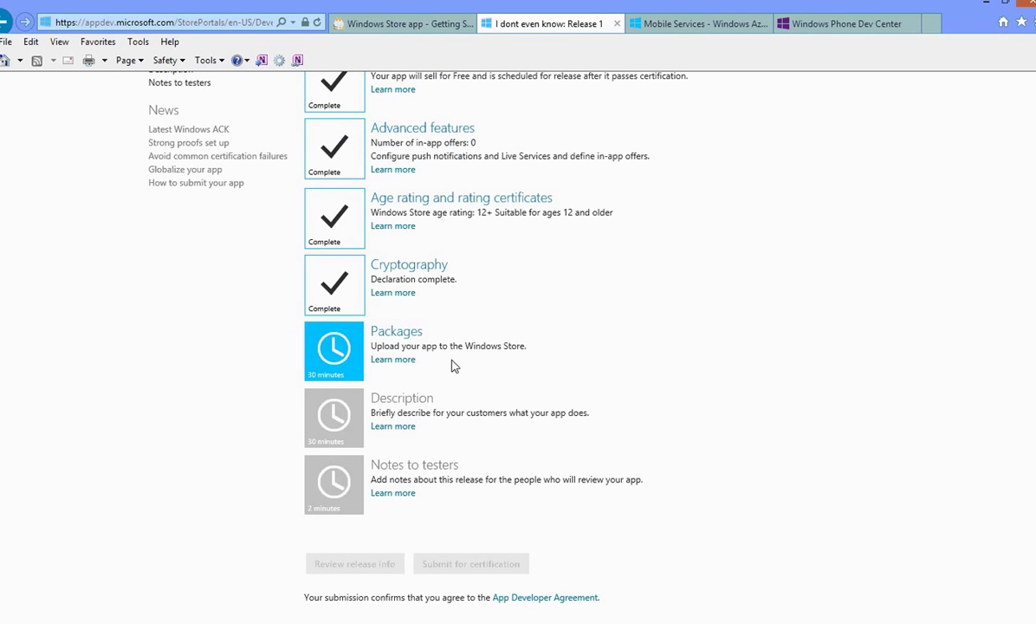
click(409, 336)
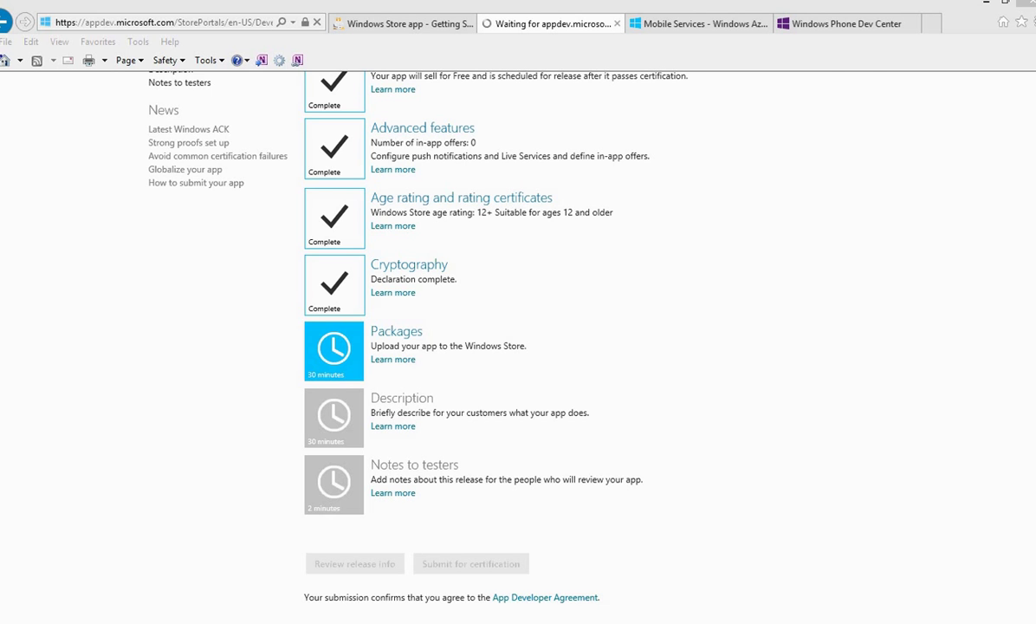
Step: Open a file browser and search the whole computer for app14
double_click(305, 621)
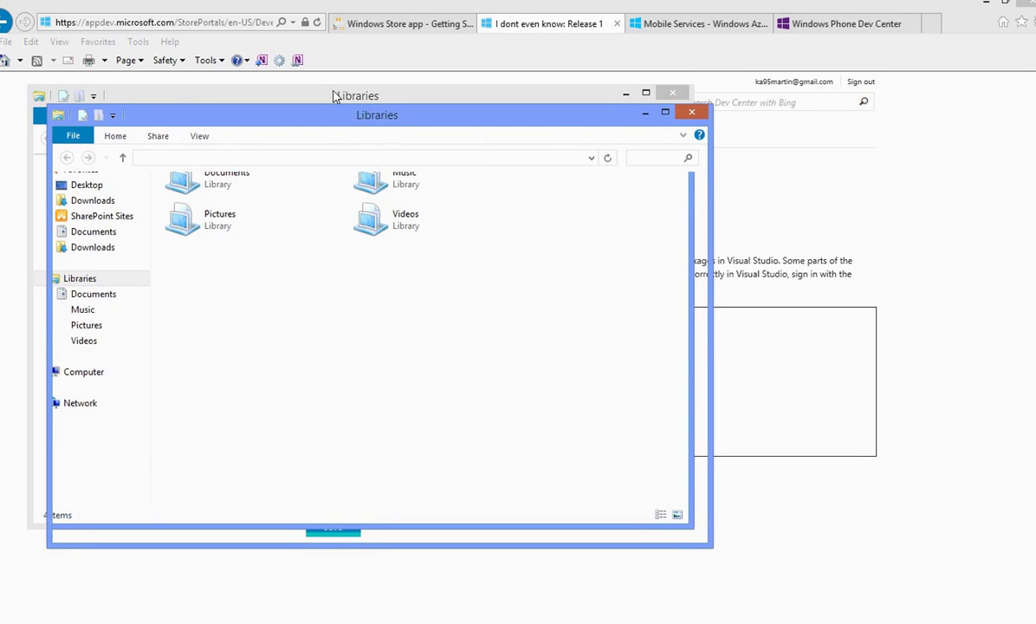
click(691, 112)
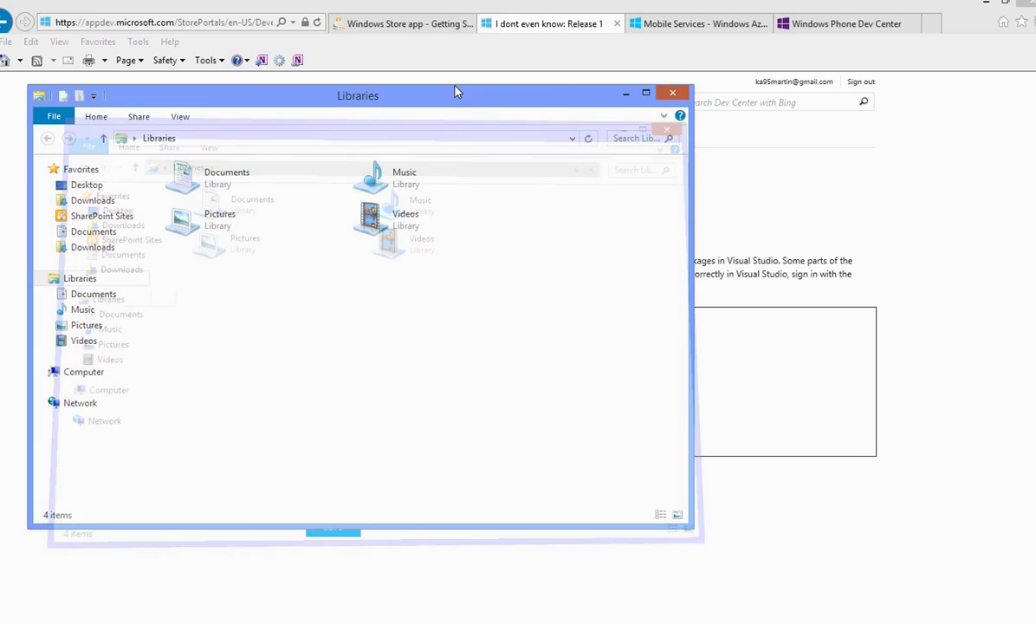
click(626, 141)
text(app143)
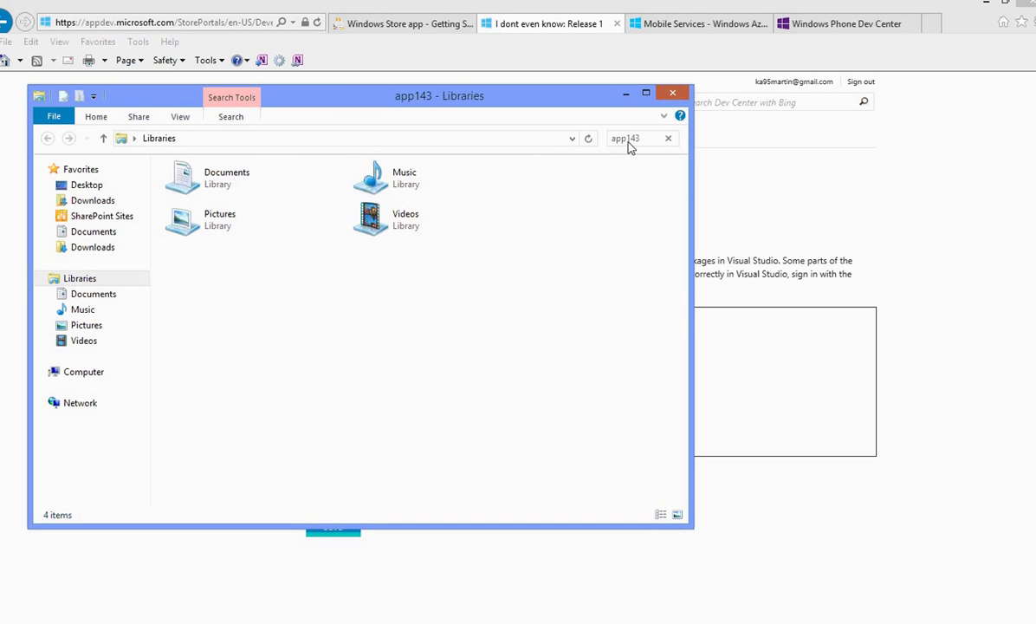
key(BackSpace)
click(83, 375)
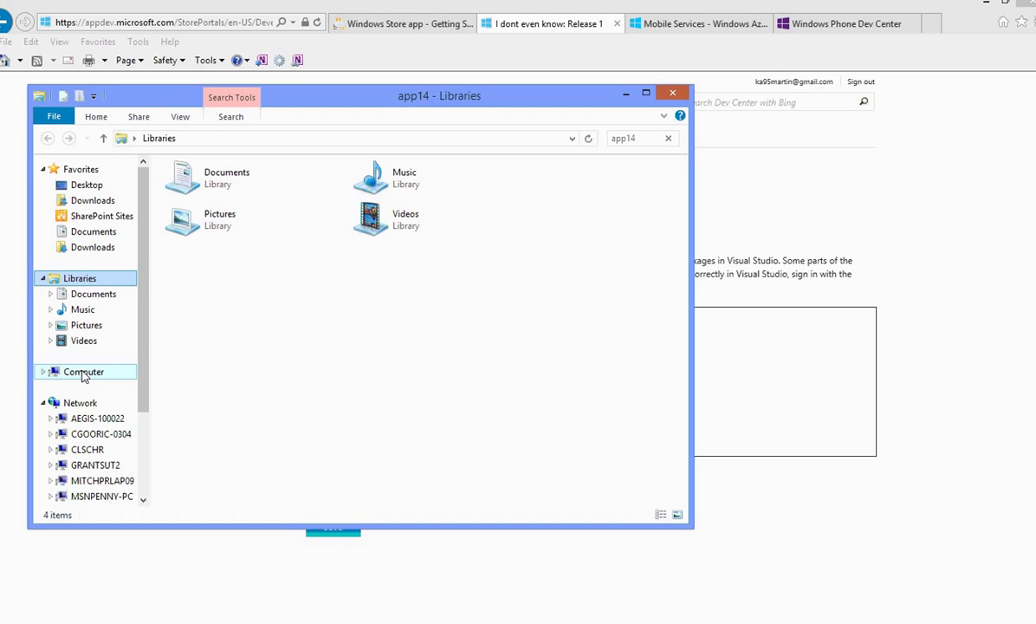
click(83, 373)
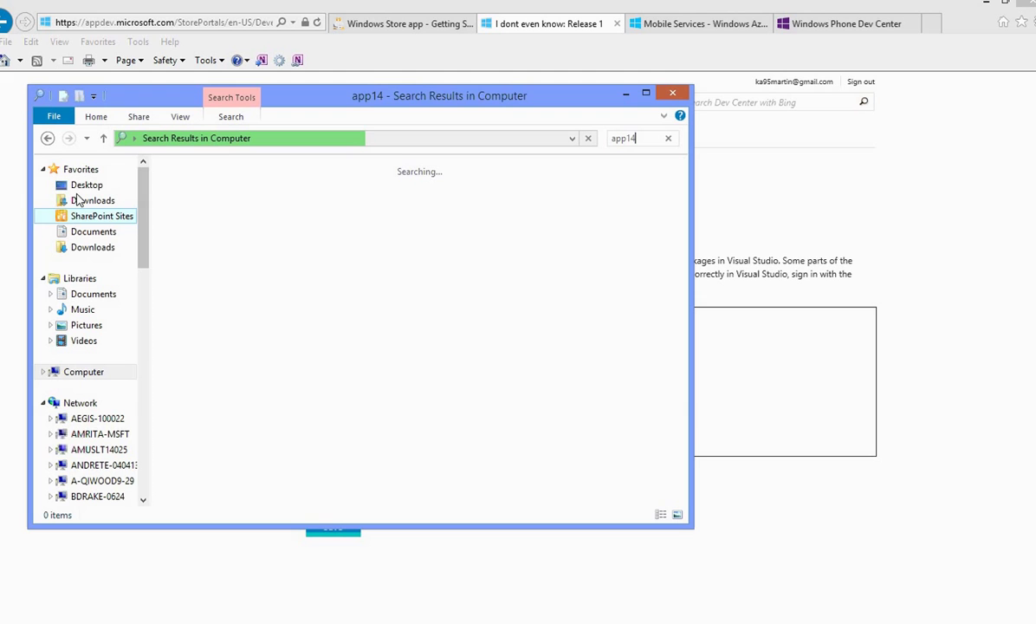
Step: From Documents, open App14 > App14 > AppPackages and drop App14_1.0.0.0_AnyCPU.appxupload onto the upload area
click(78, 298)
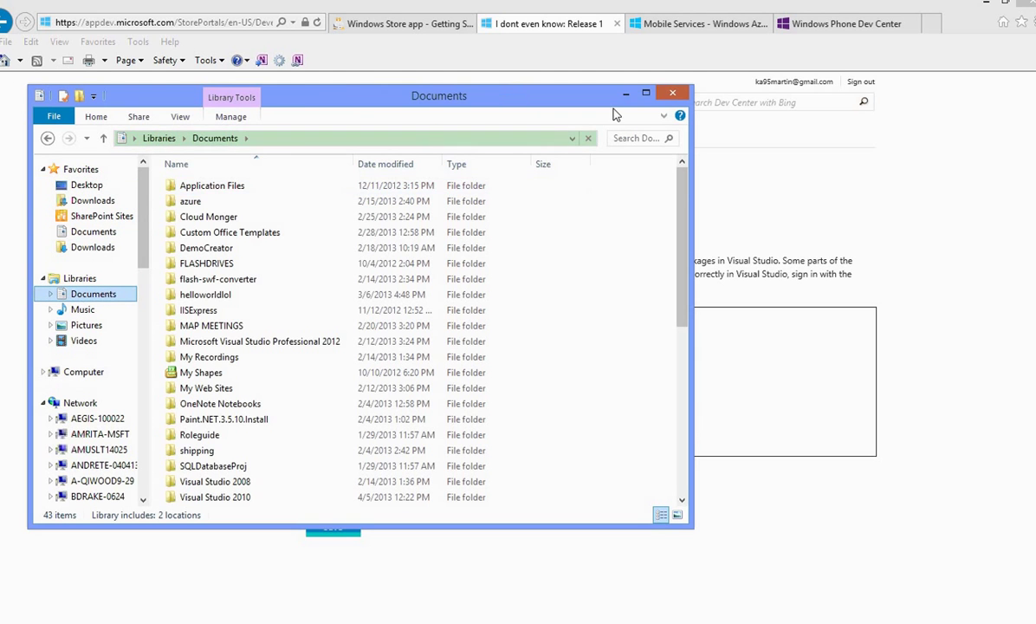
click(632, 140)
text(ap)
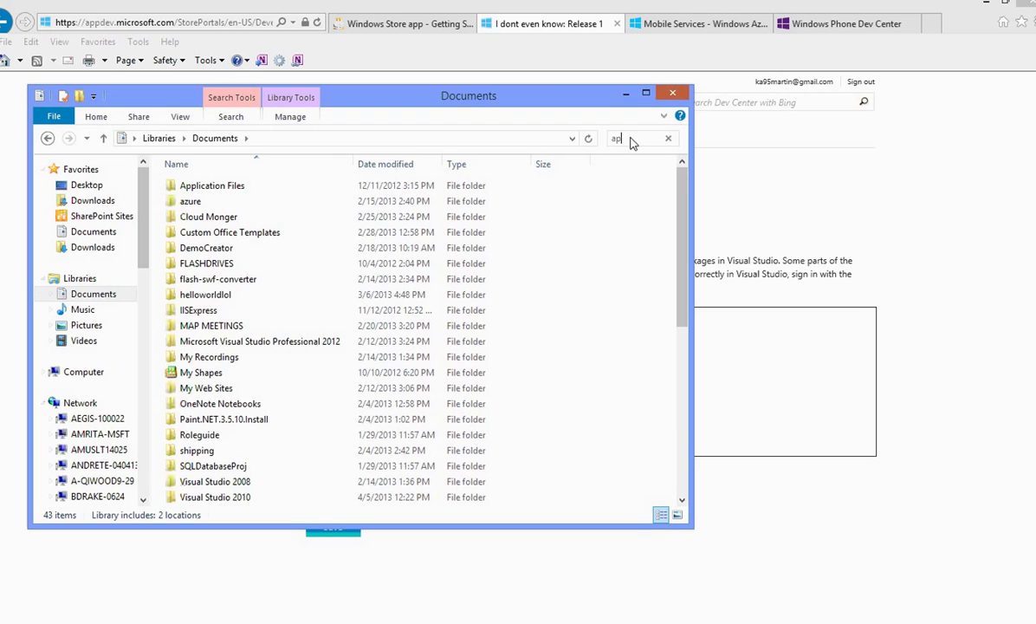
text(p14)
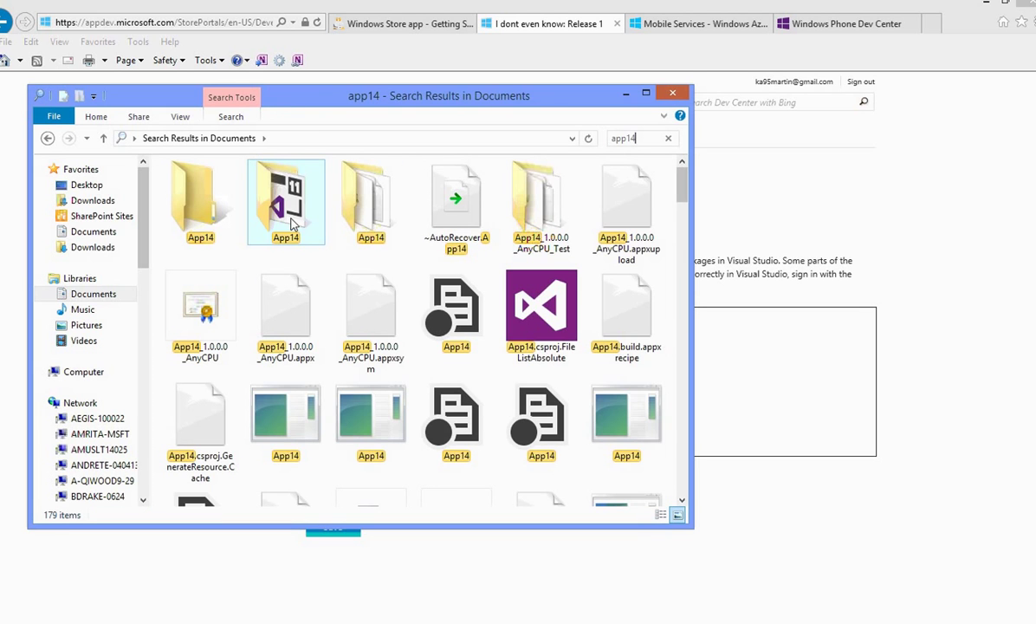
double_click(291, 221)
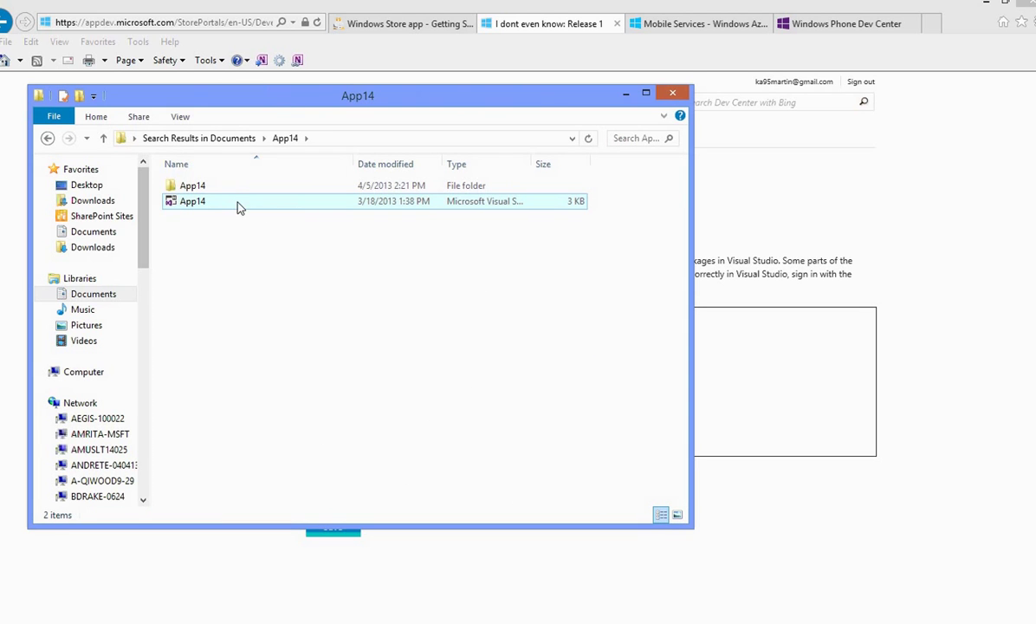
double_click(220, 188)
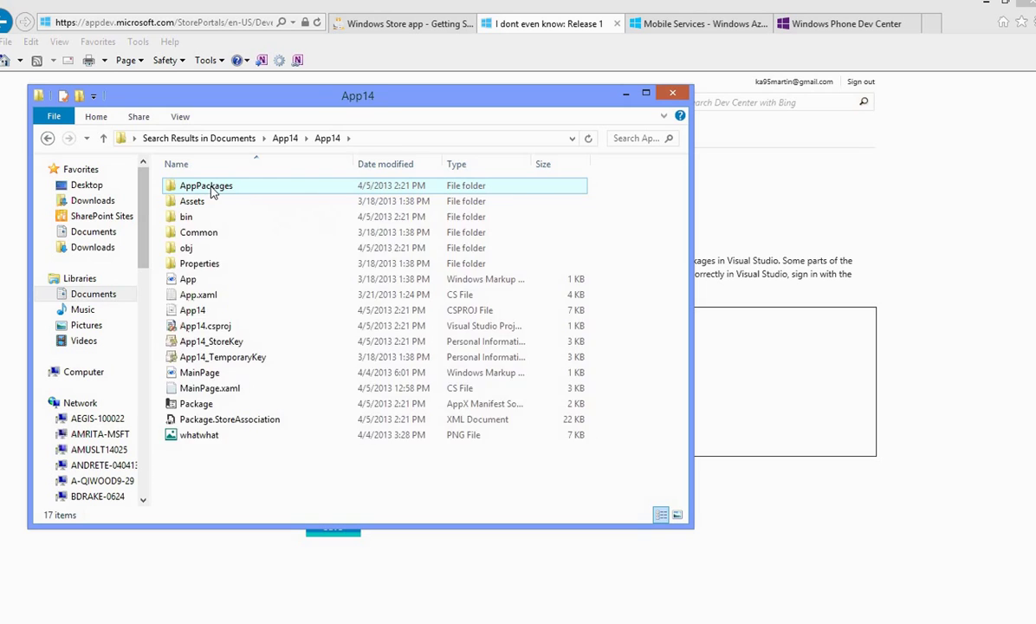
double_click(194, 186)
click(214, 201)
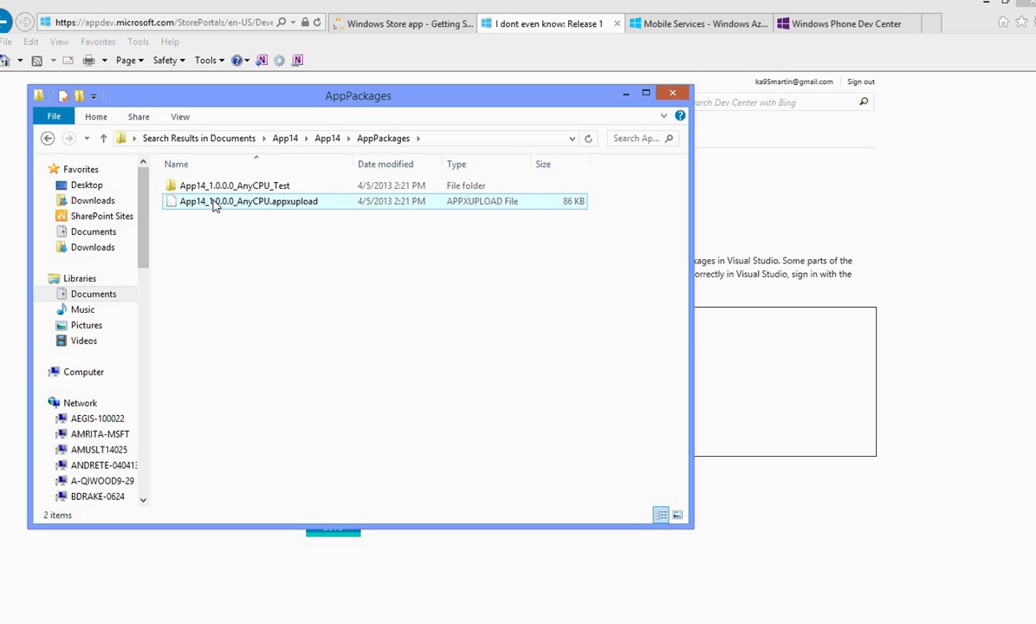
drag(214, 201, 807, 394)
Step: Move Explorer aside and save the uploaded App14 package to Release 1
drag(443, 97, 314, 566)
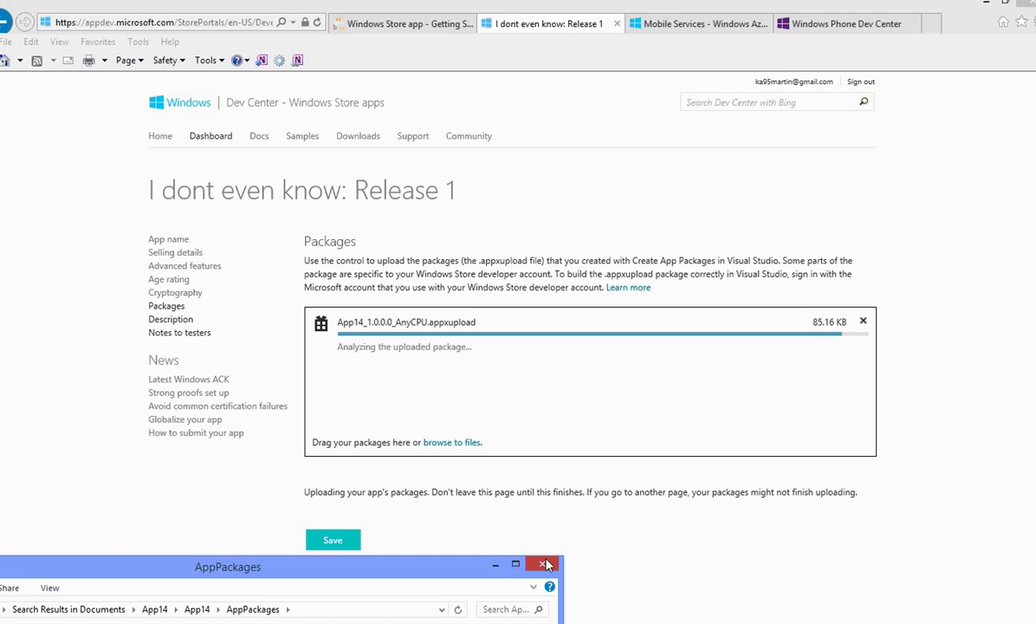
click(501, 525)
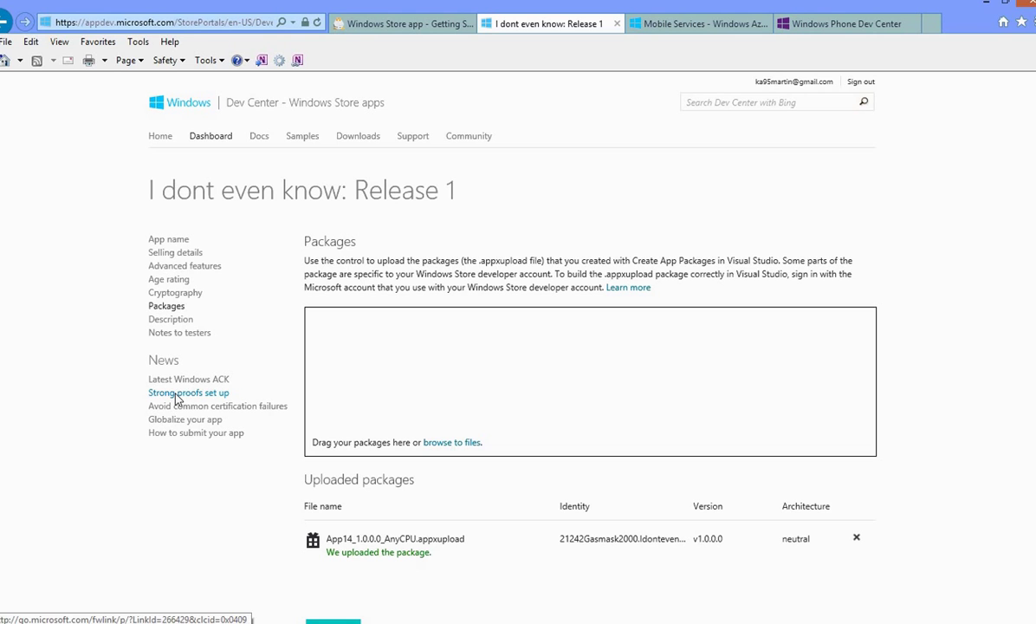
click(338, 617)
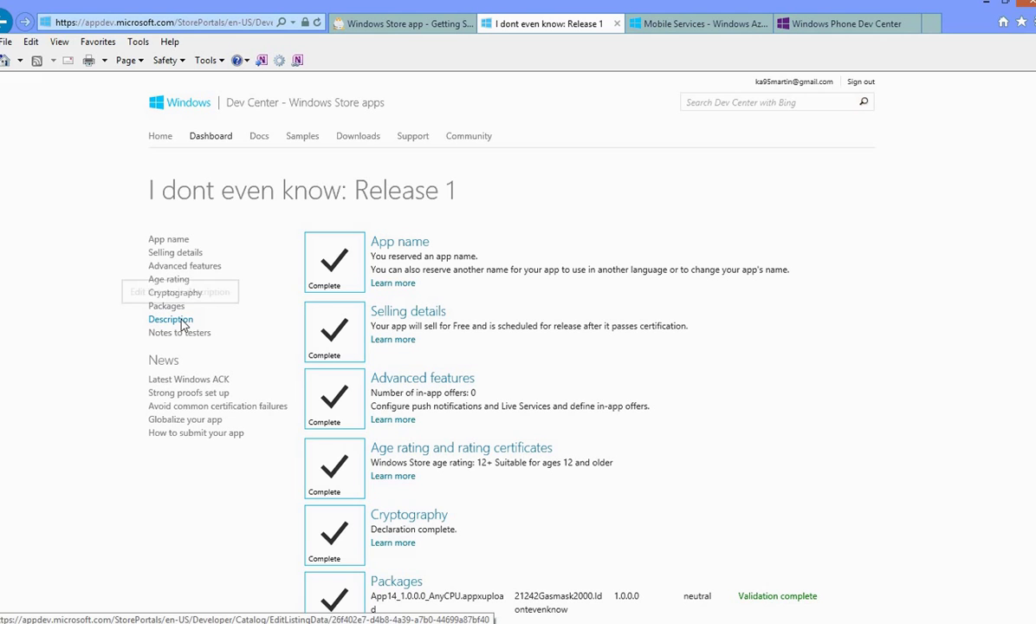
scroll(987, 138, down, 3)
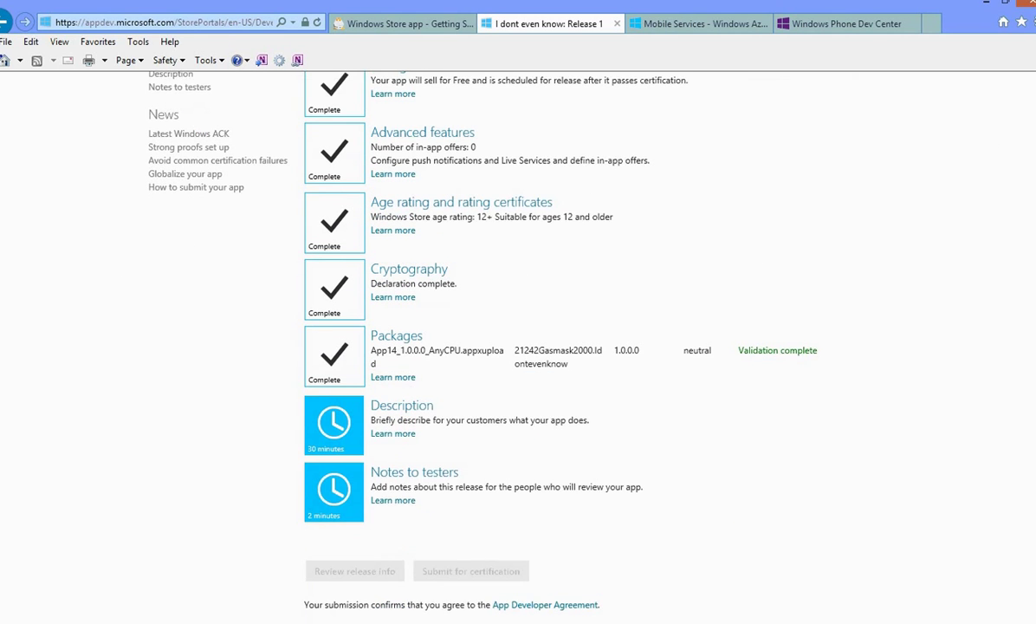
Step: Open Release 1's Description page, leave the description blank, and save it
click(400, 370)
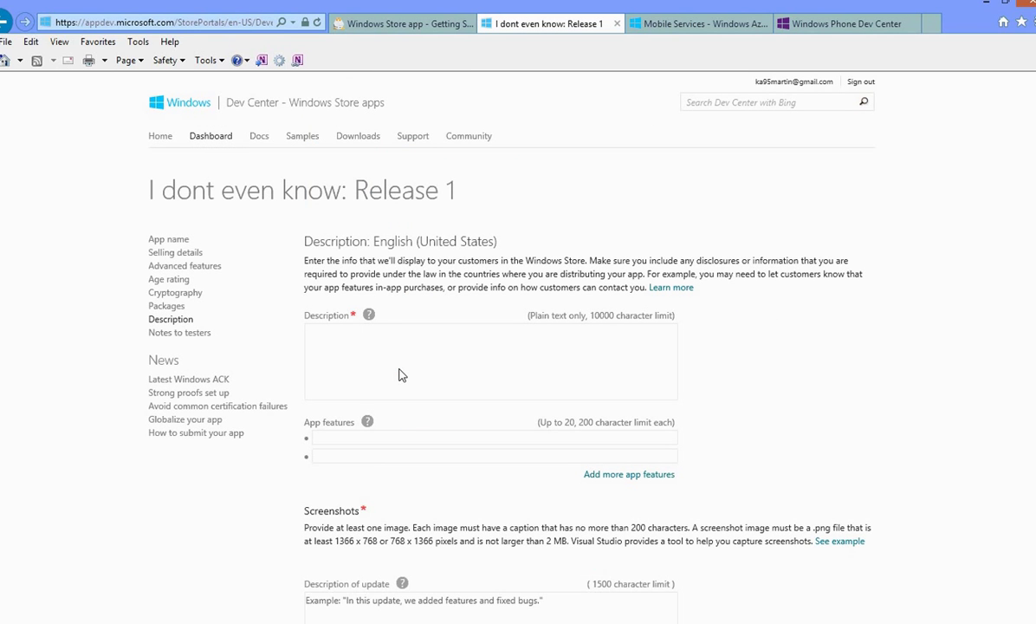
click(400, 374)
scroll(953, 208, down, 3)
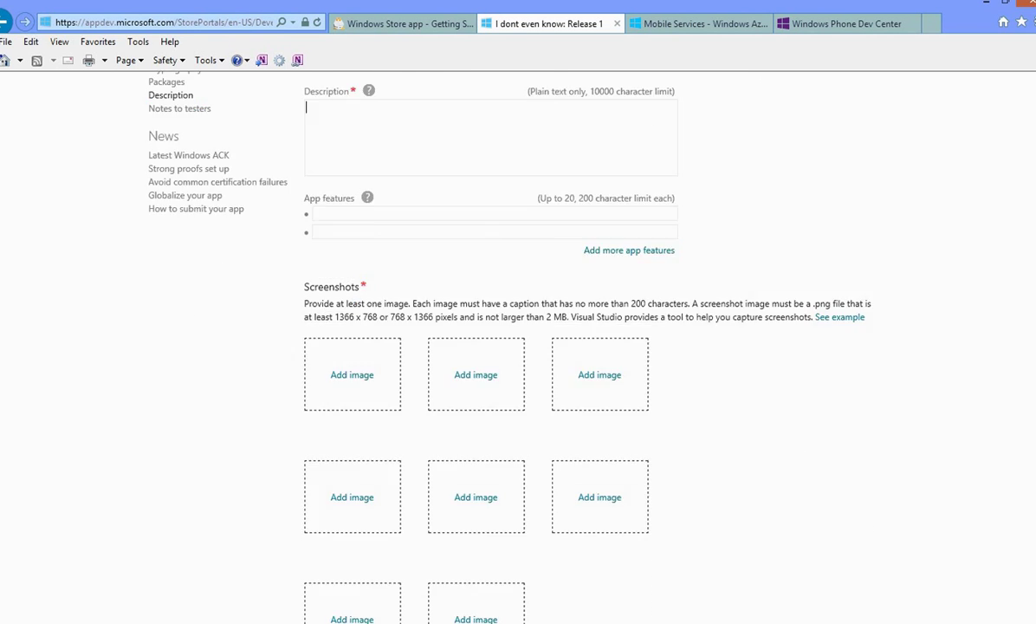
scroll(518, 347, down, 5)
scroll(518, 347, up, 3)
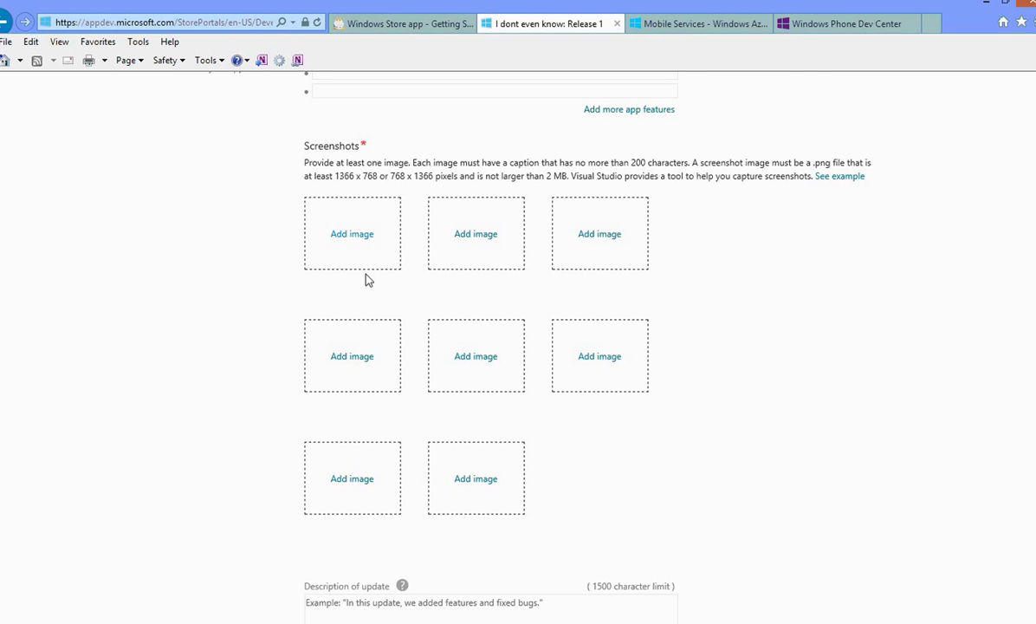
scroll(727, 314, down, 5)
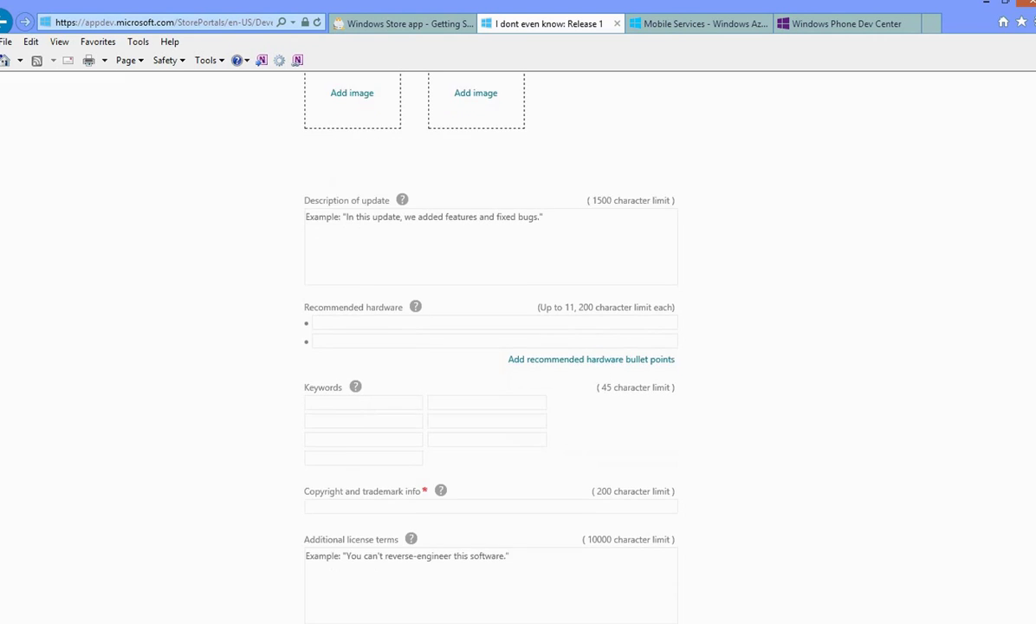
scroll(518, 346, down, 2)
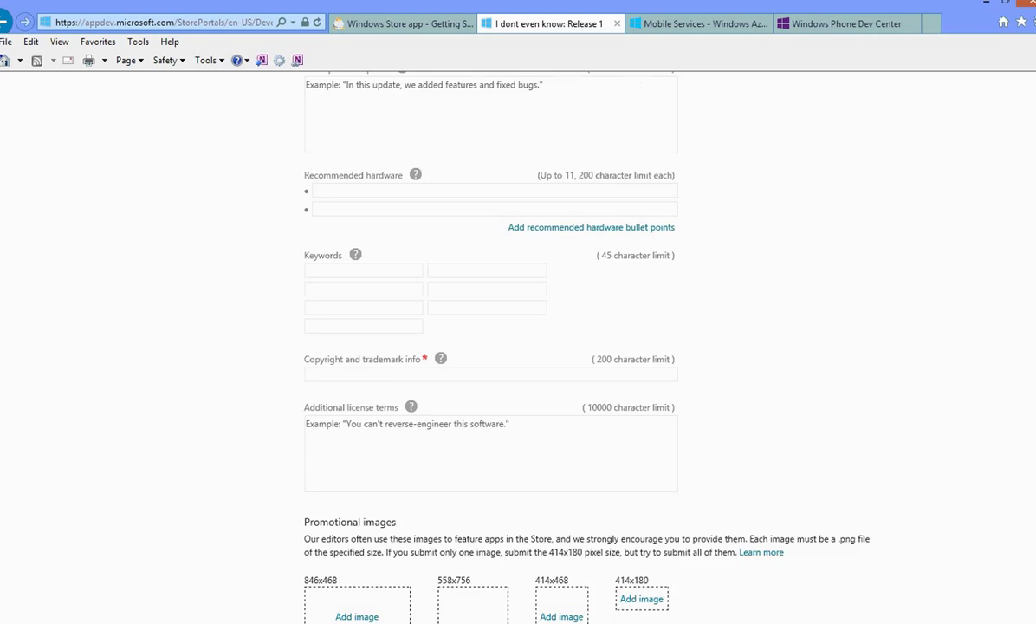
scroll(490, 347, down, 4)
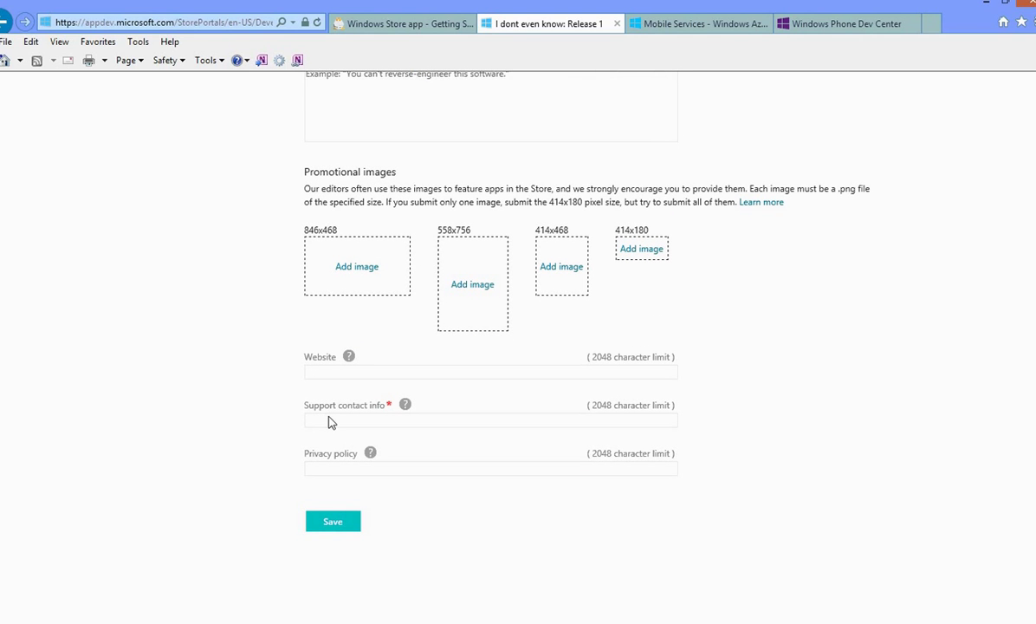
mouse_move(2, 1)
click(331, 521)
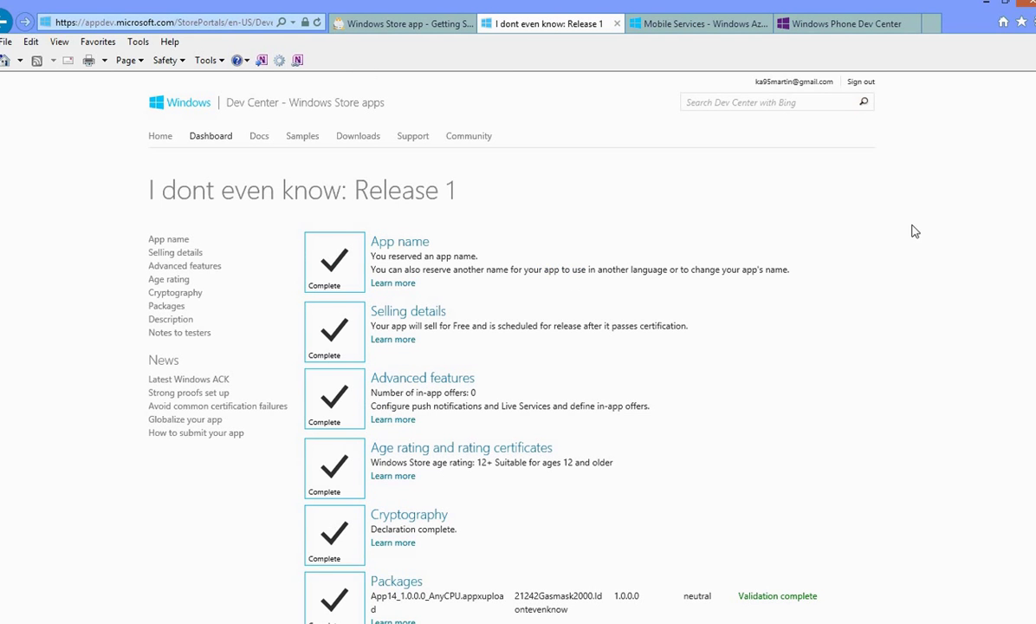
Step: Open Release 1's Notes to testers page and save it with the instructions left empty
scroll(330, 239, down, 5)
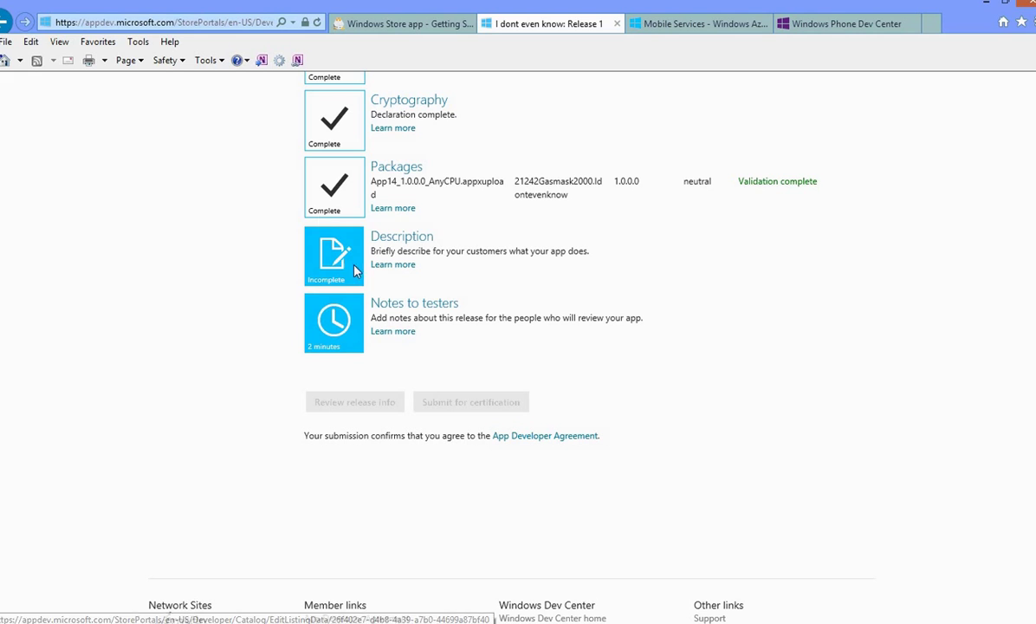
click(397, 303)
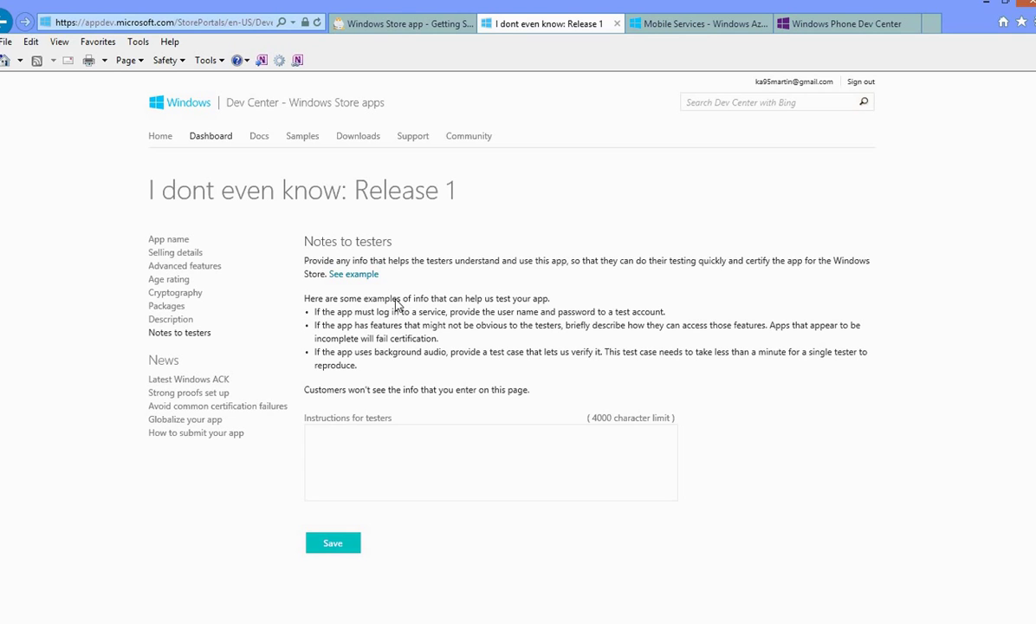
click(332, 544)
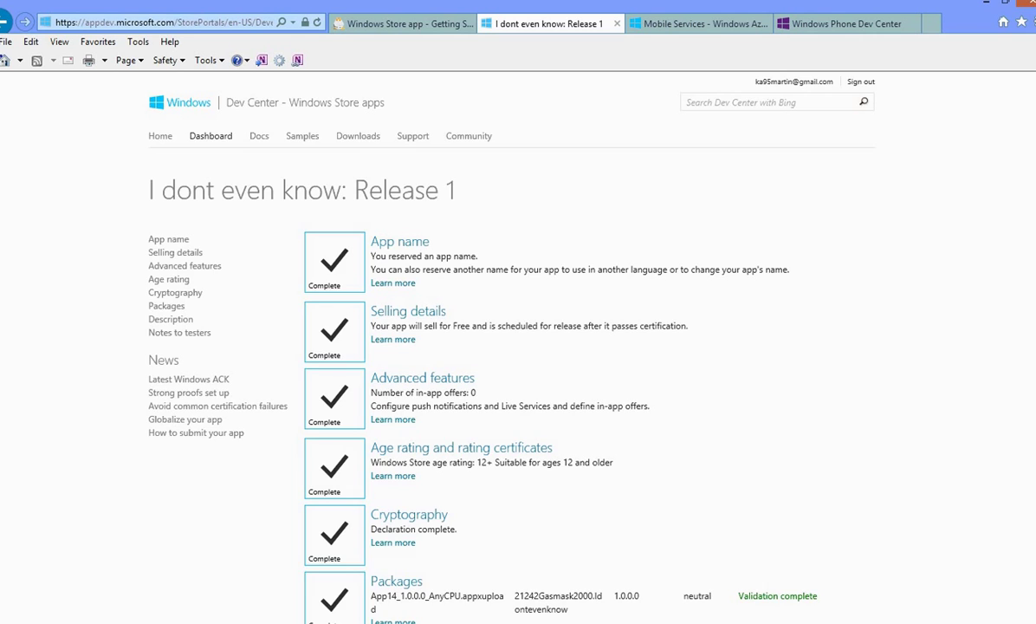
scroll(334, 546, down, 3)
scroll(477, 330, down, 3)
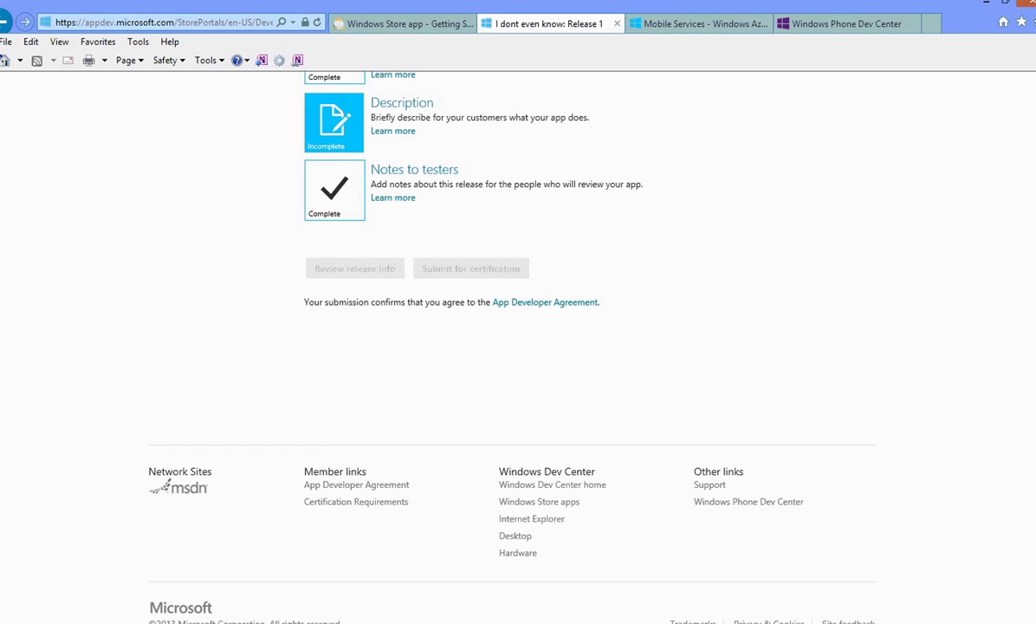
scroll(518, 346, up, 6)
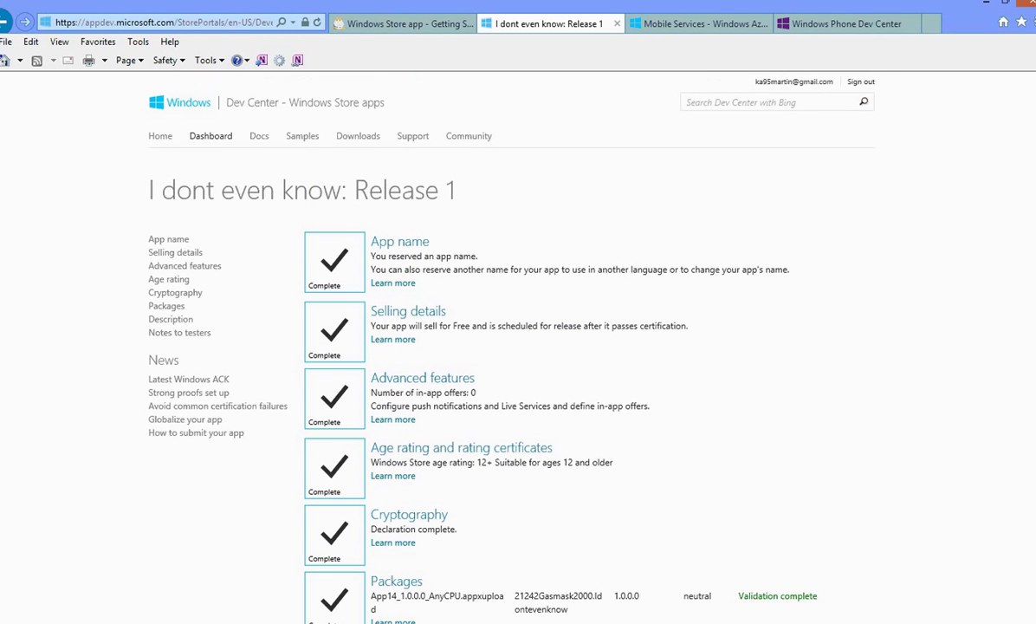